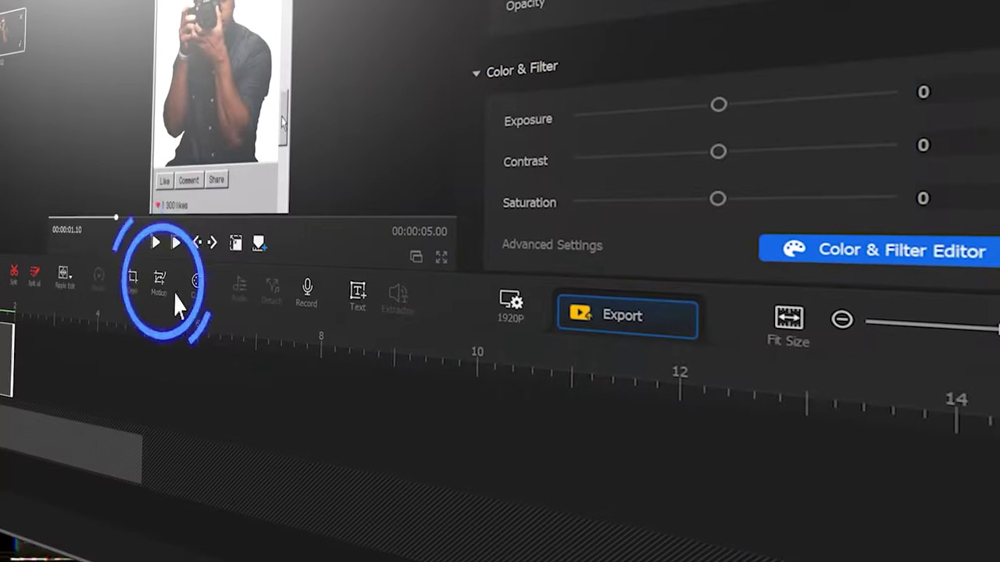
# - Add a motion keyframe at the current time on the photographer clip
pyautogui.click(171, 287)
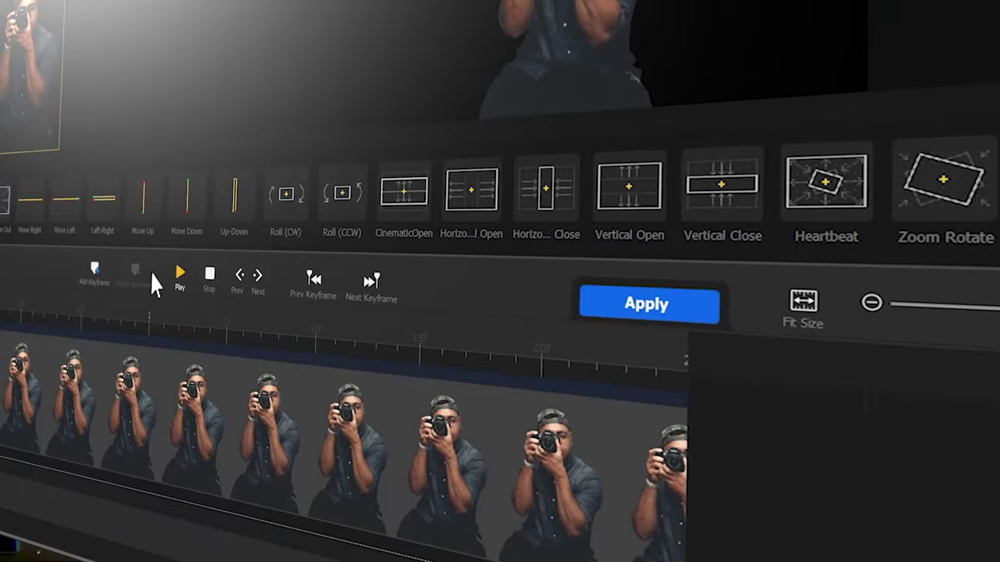
pyautogui.click(94, 272)
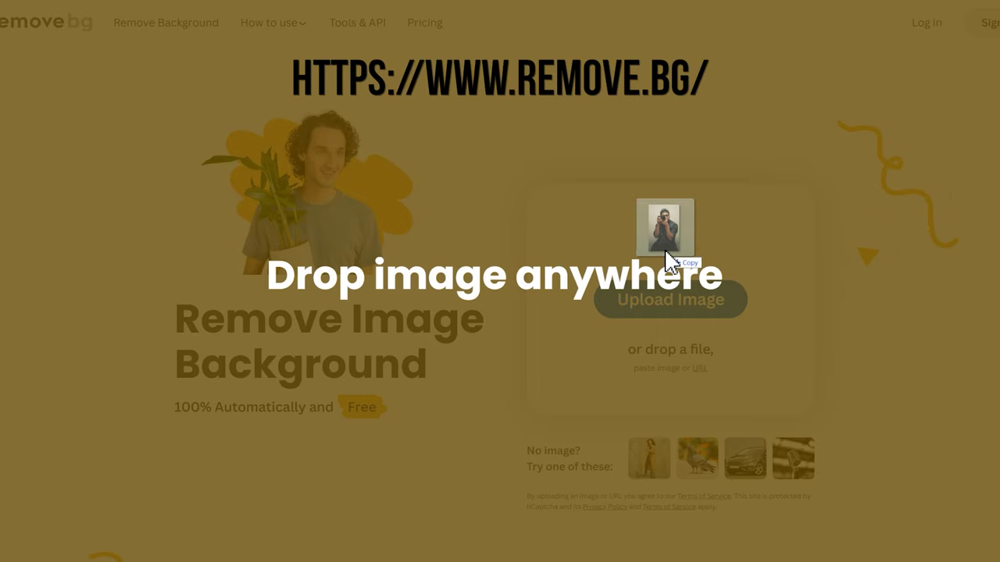
# - Upload the photographer photo to remove.bg and download the background-free cutout
pyautogui.moveTo(665, 224); pyautogui.dragTo(669, 261)
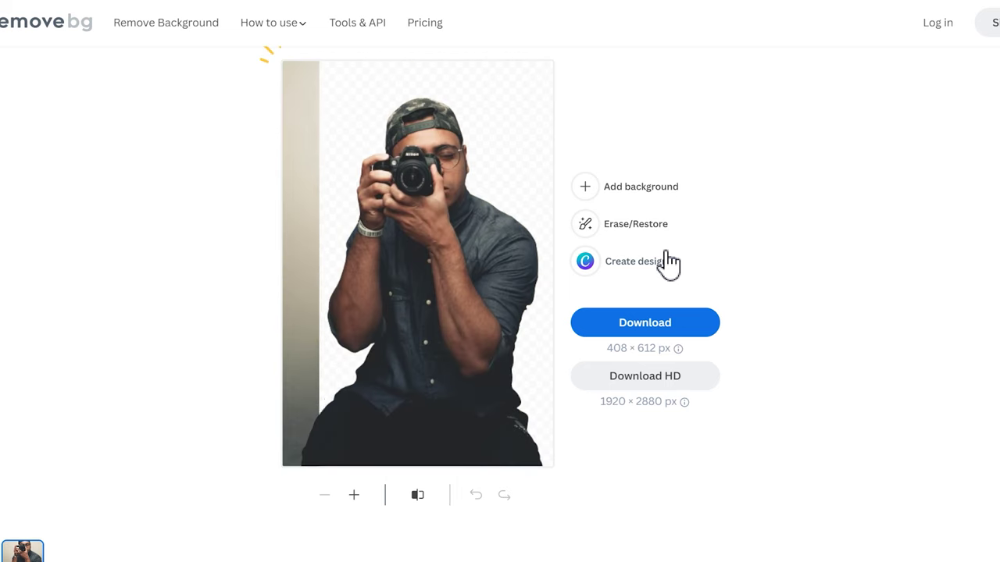
pyautogui.click(648, 316)
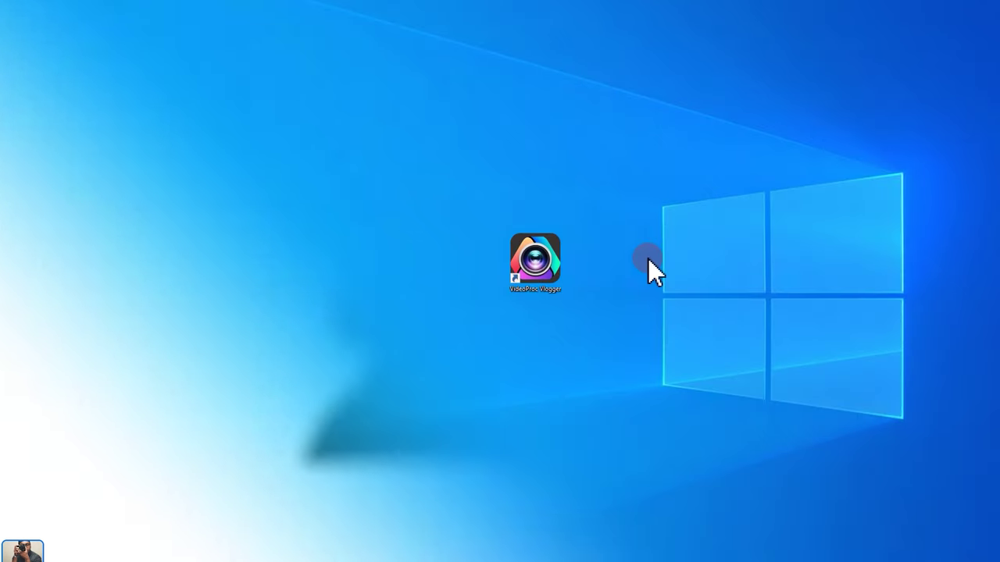
pyautogui.click(648, 260)
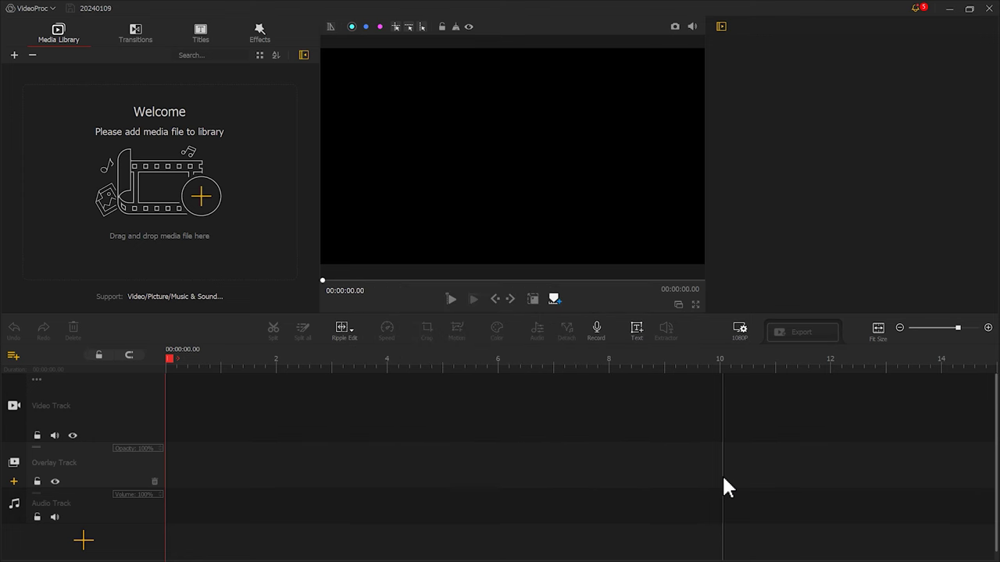
# - Switch the project resolution to the 9:16 1080 x 1920 vertical preset
pyautogui.click(740, 330)
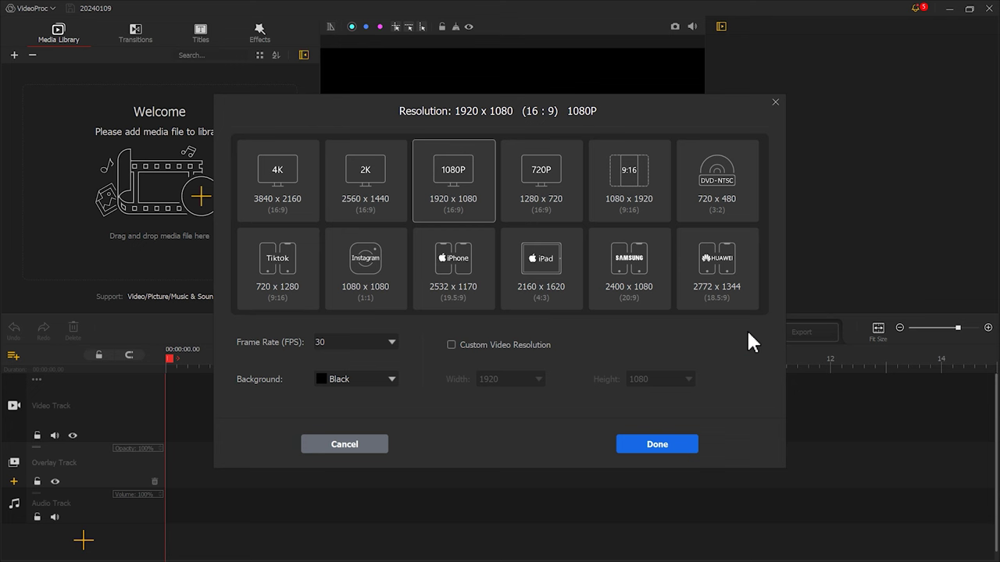
pyautogui.click(639, 190)
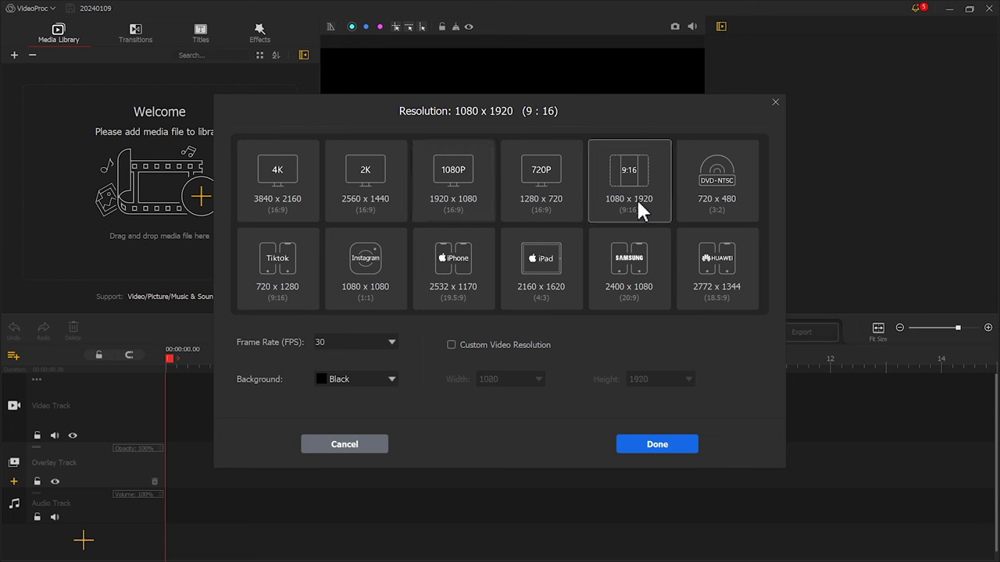
pyautogui.click(654, 445)
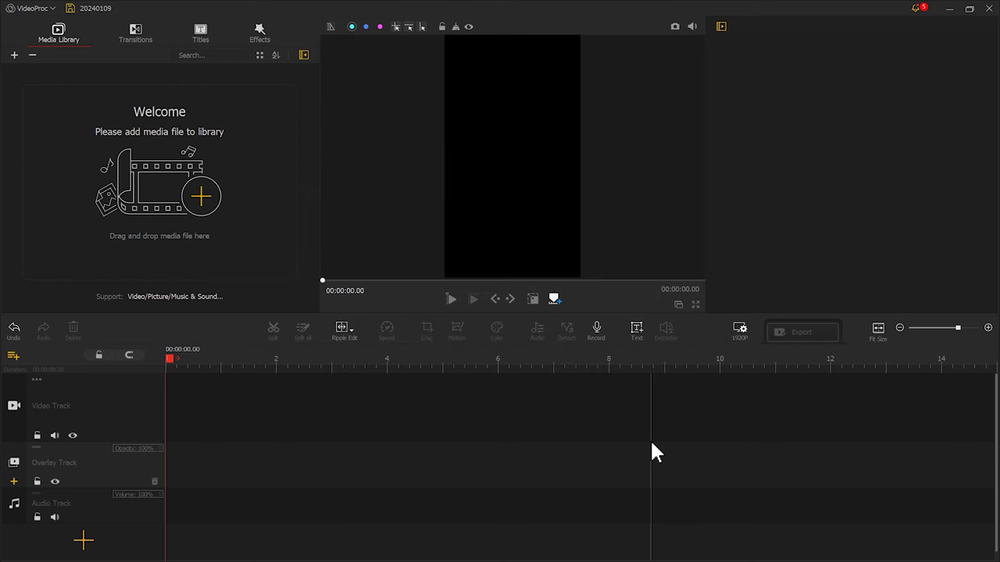
# - Import the images and place the Photo Viewer image on the overlay track
pyautogui.moveTo(648, 263); pyautogui.dragTo(189, 227)
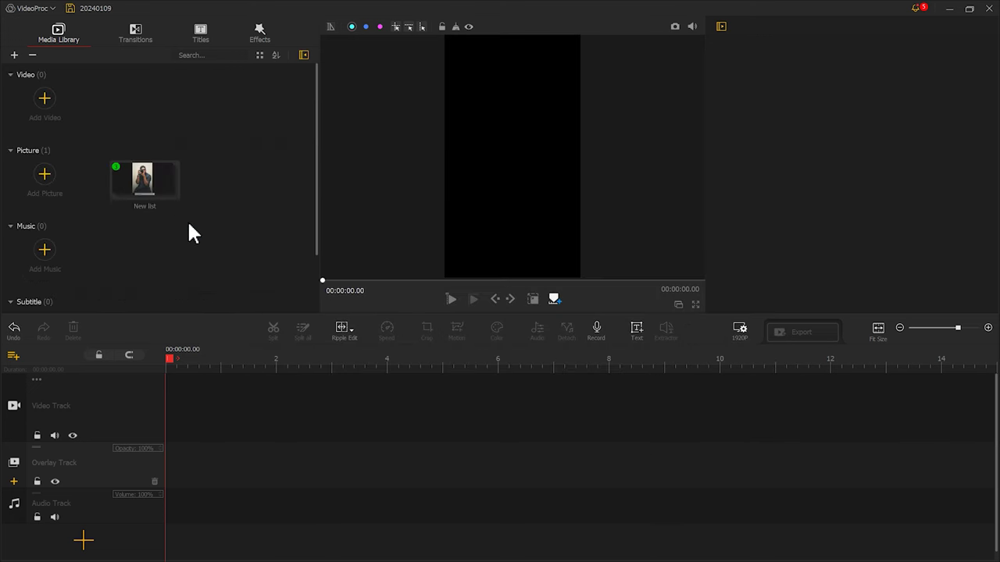
pyautogui.doubleClick(138, 185)
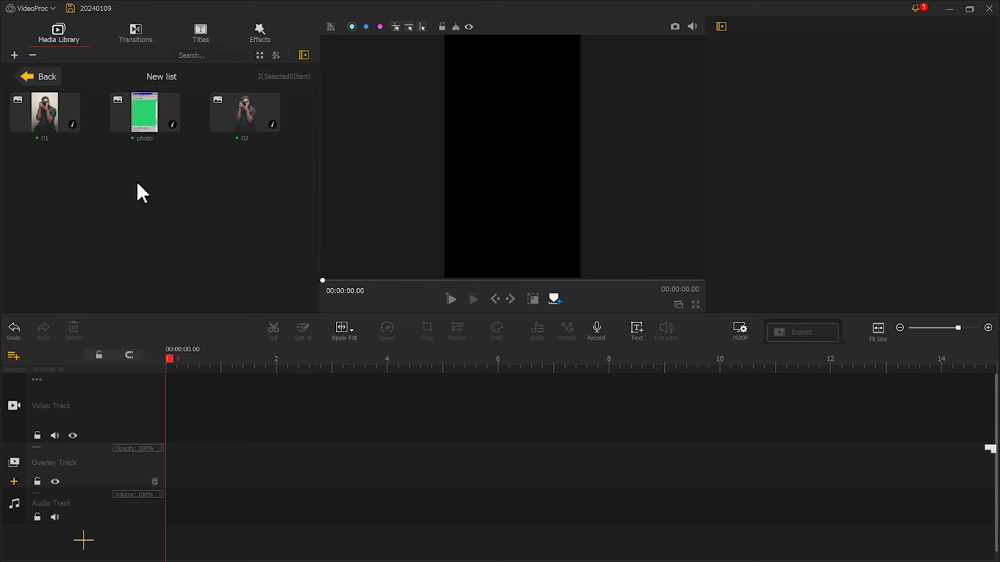
pyautogui.moveTo(148, 130); pyautogui.dragTo(160, 464)
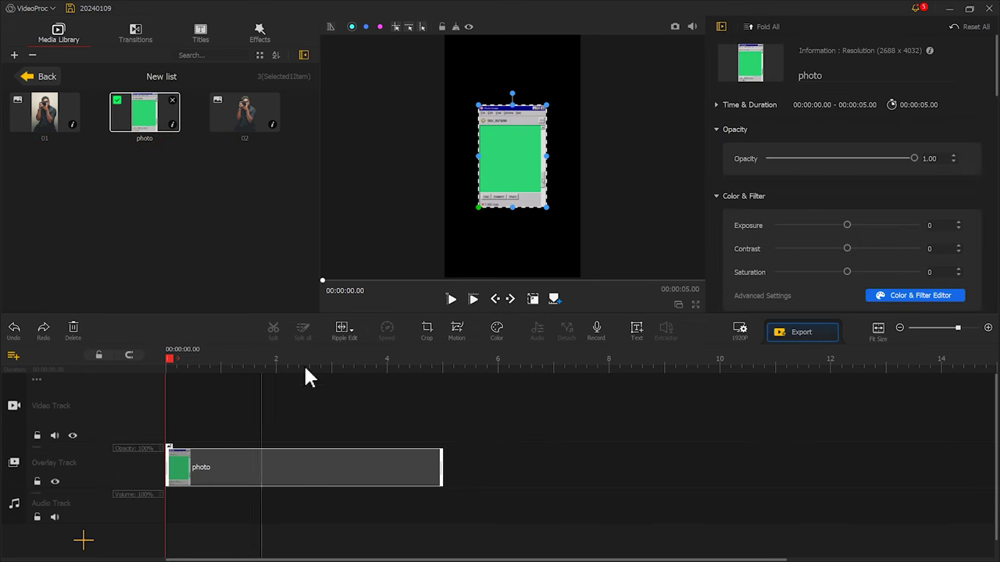
# - Move and resize the Photo Viewer image to fill the vertical frame
pyautogui.moveTo(508, 148); pyautogui.dragTo(481, 70)
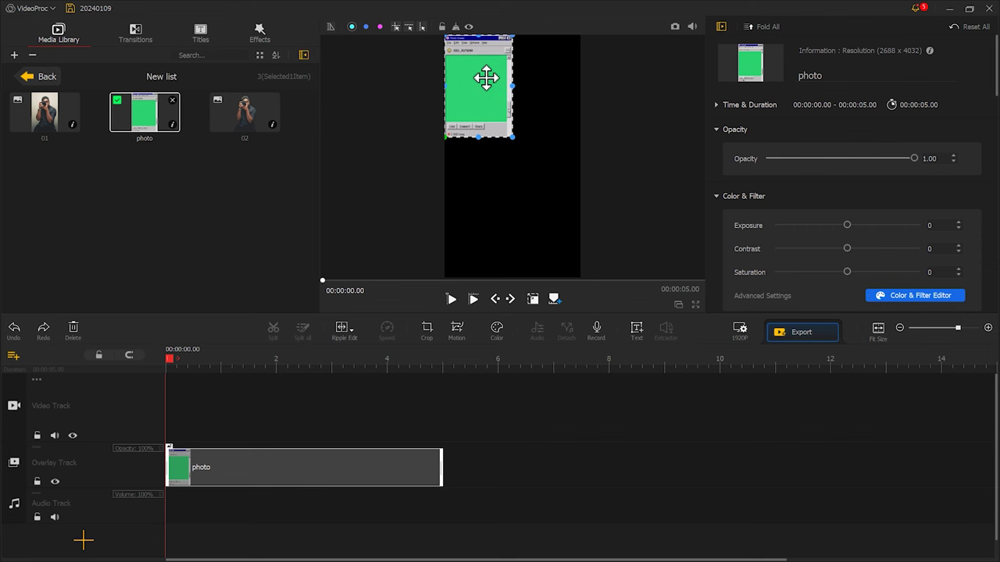
pyautogui.moveTo(512, 137); pyautogui.dragTo(588, 228)
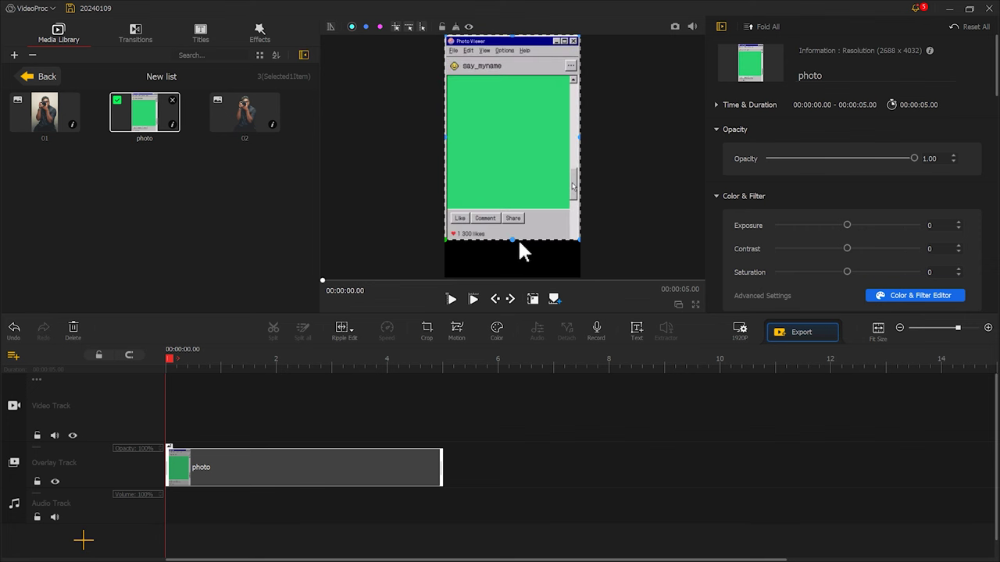
pyautogui.moveTo(513, 241); pyautogui.dragTo(513, 273)
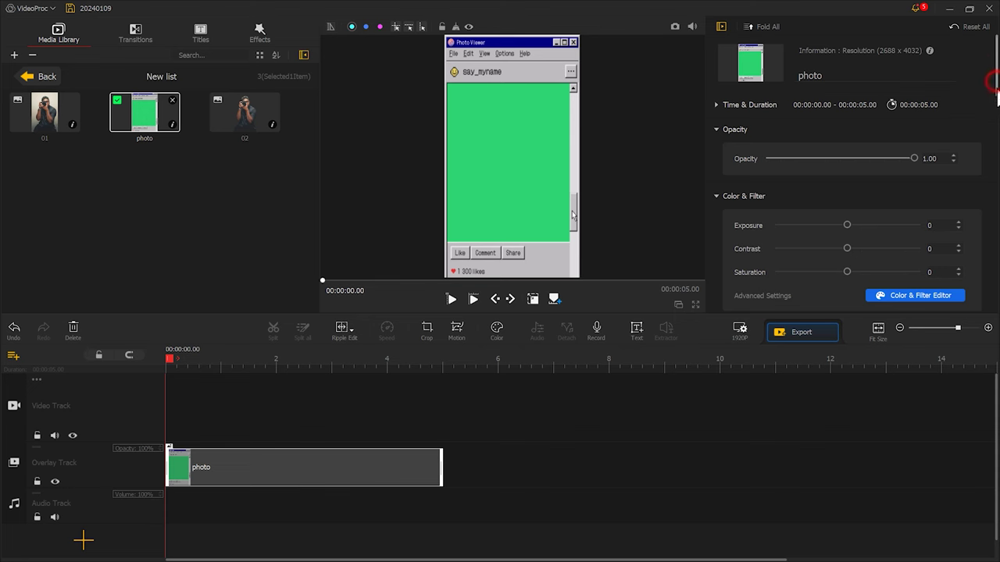
# - Enable chroma key on the Photo Viewer at tolerance 16, then add clip 02 to the video track
pyautogui.moveTo(996, 82); pyautogui.dragTo(996, 269)
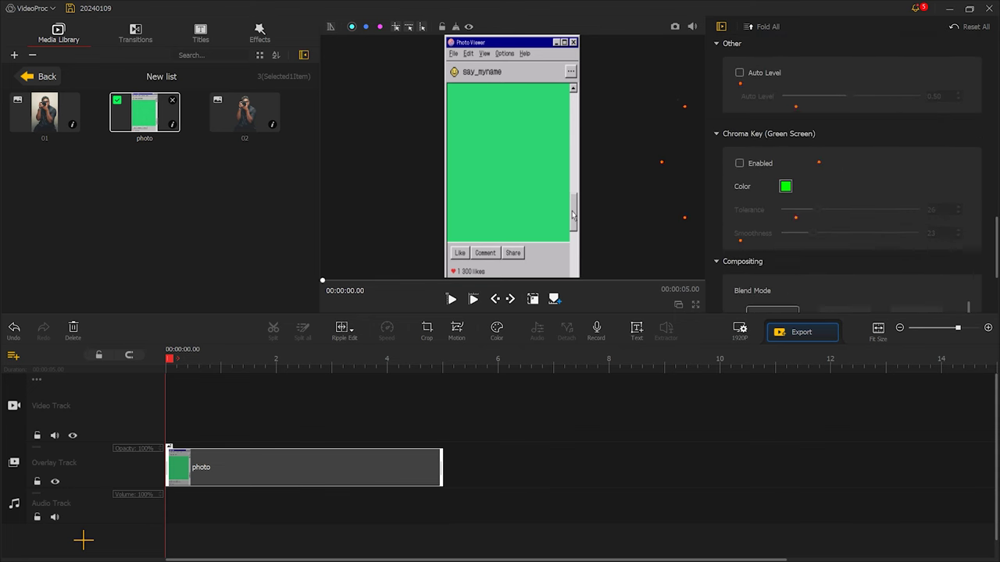
pyautogui.click(760, 163)
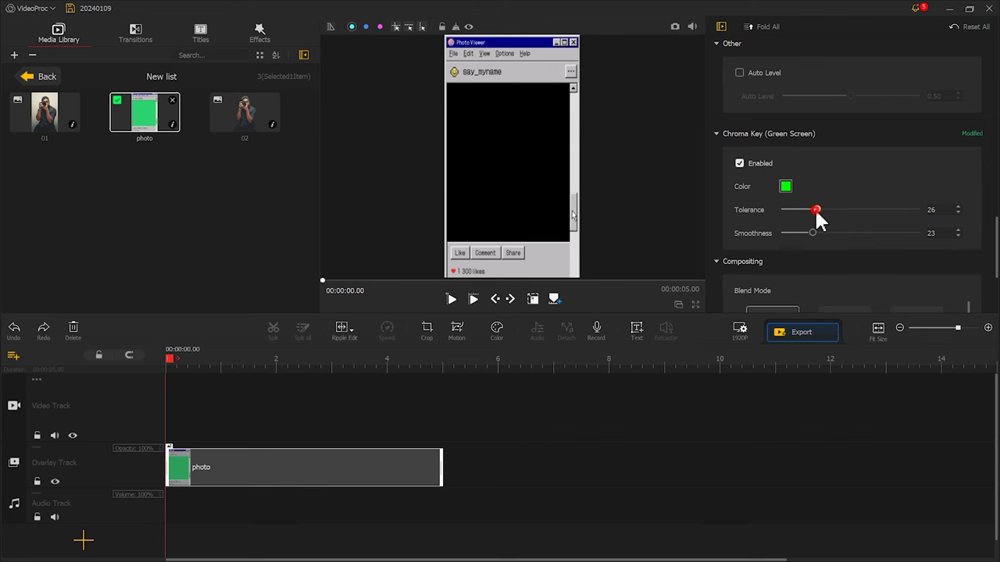
pyautogui.moveTo(816, 209)
pyautogui.mouseDown()
pyautogui.moveTo(832, 209)
pyautogui.moveTo(805, 209)
pyautogui.mouseUp()
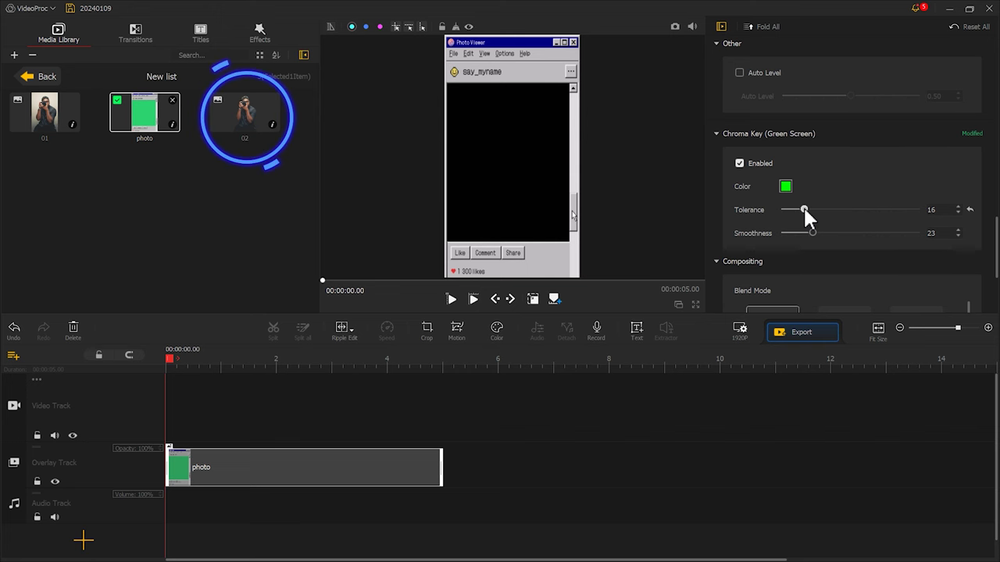
pyautogui.moveTo(267, 125); pyautogui.dragTo(226, 373)
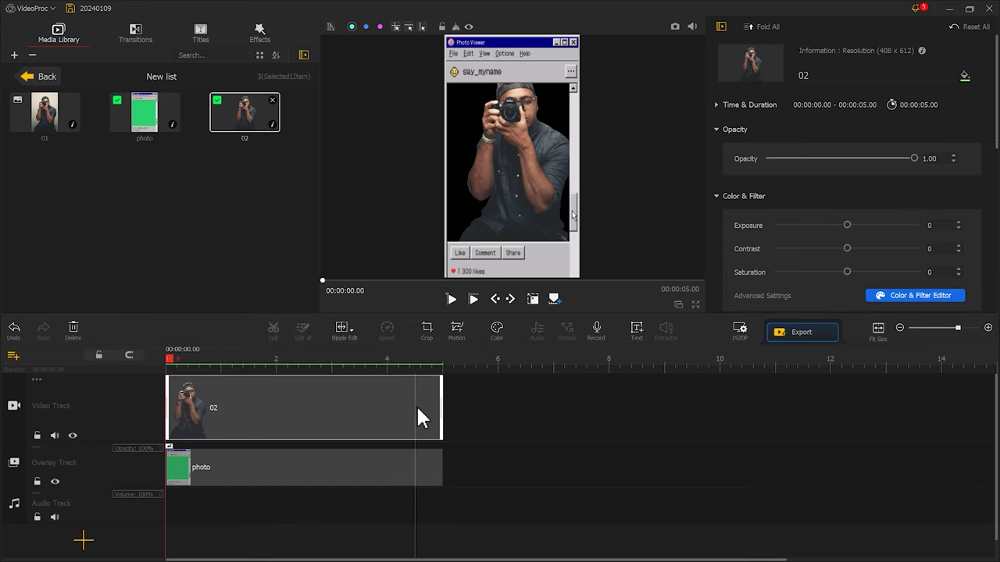
# - Trim clip 02 to 2 seconds, lock the overlay track, and nudge the man down-left
pyautogui.moveTo(442, 403); pyautogui.dragTo(275, 400)
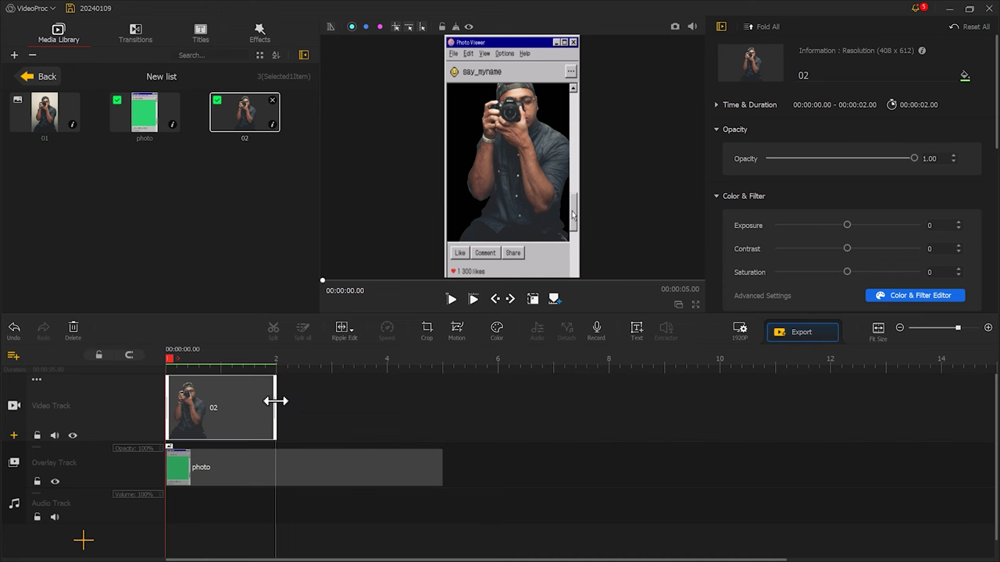
pyautogui.click(536, 299)
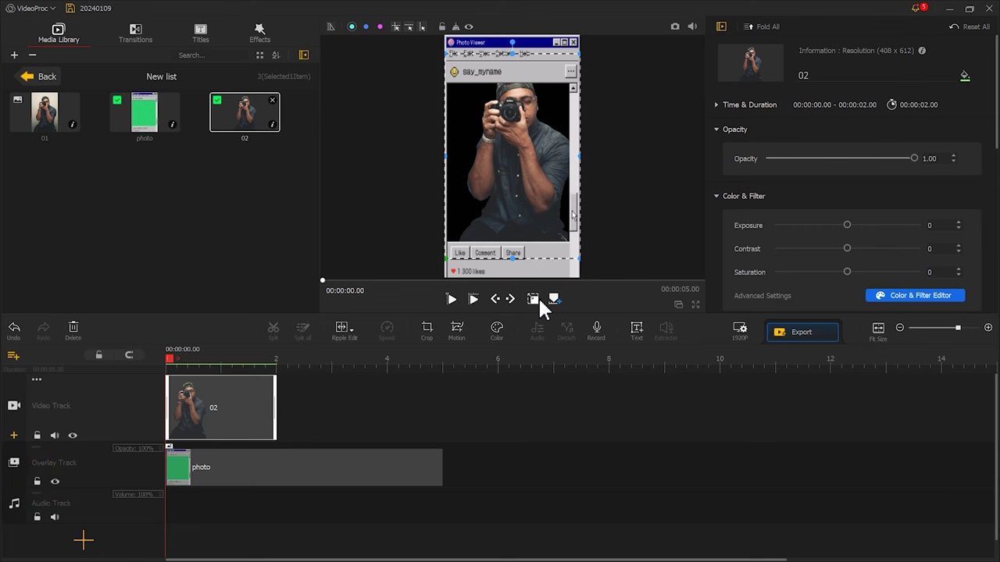
pyautogui.click(37, 481)
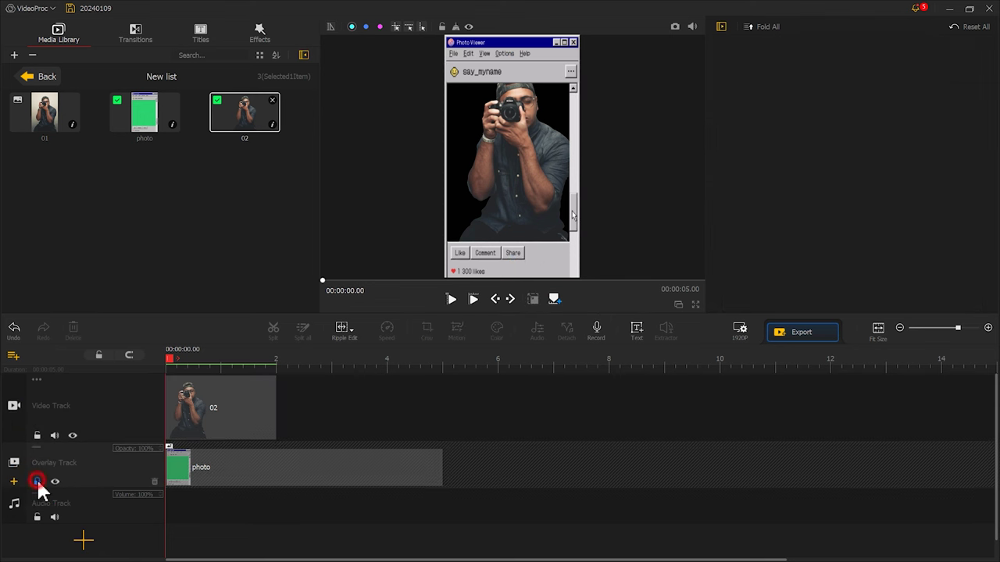
pyautogui.click(228, 403)
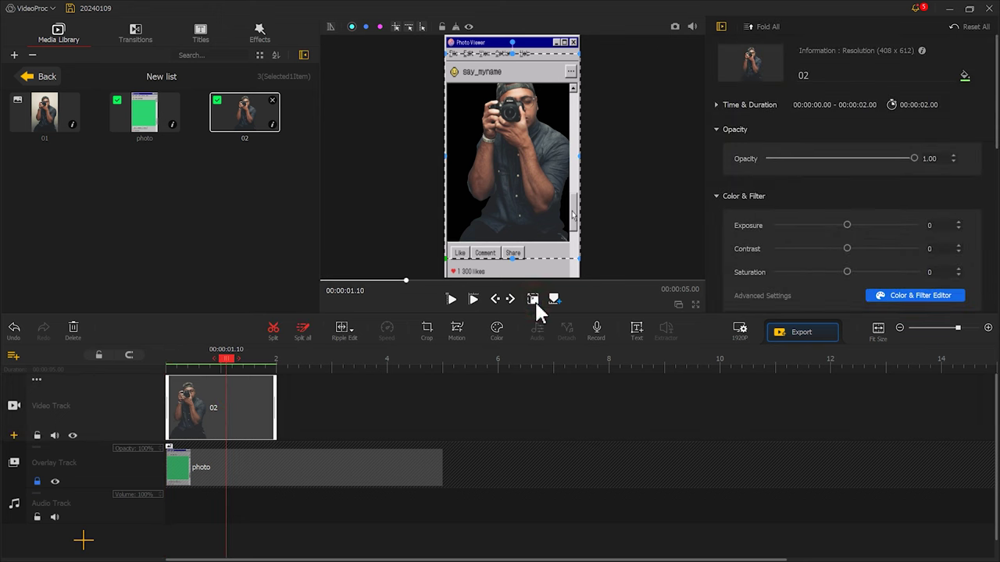
pyautogui.moveTo(536, 158); pyautogui.dragTo(526, 179)
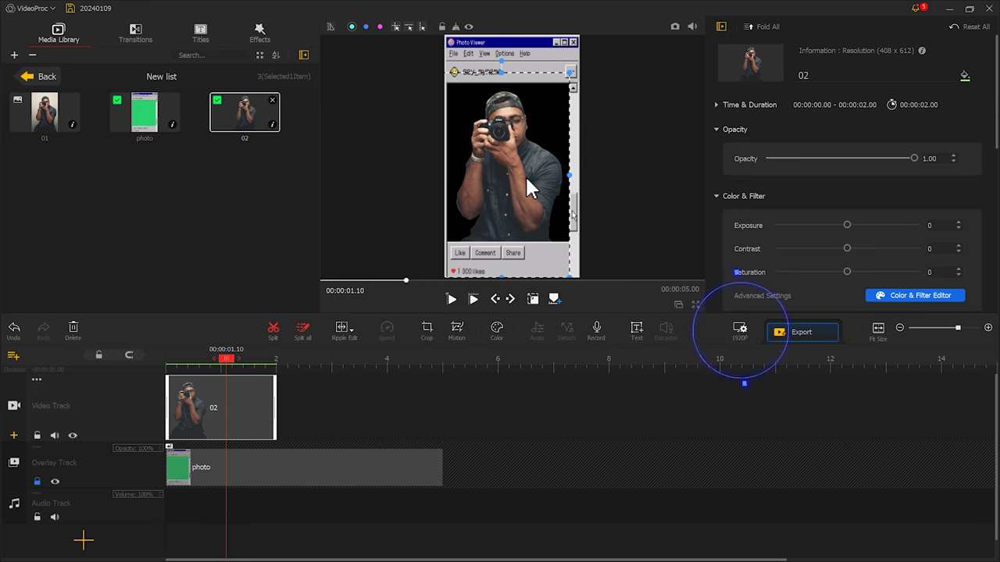
# - Set the 1080 x 1920 project background to White after briefly trying custom colours
pyautogui.click(739, 332)
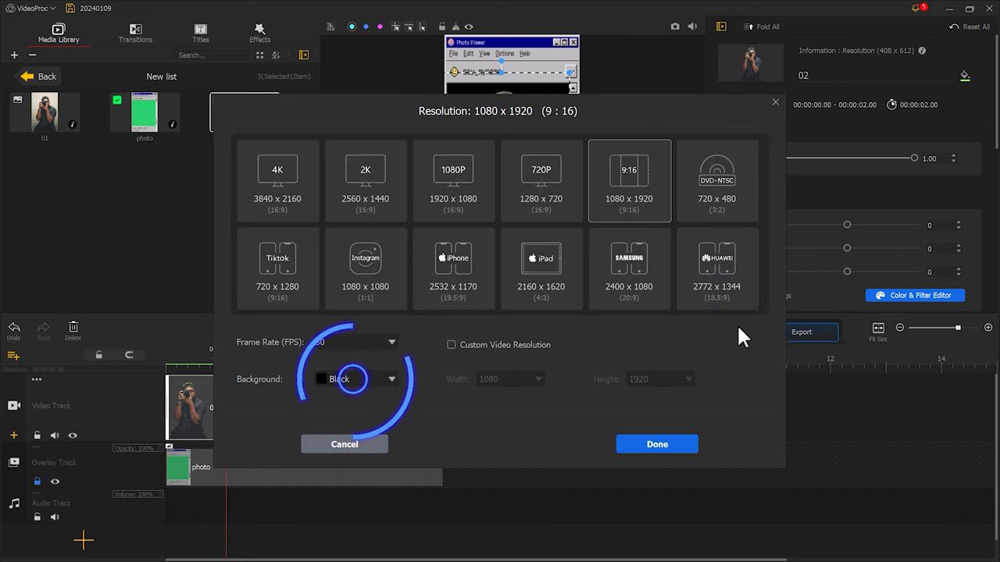
pyautogui.click(392, 380)
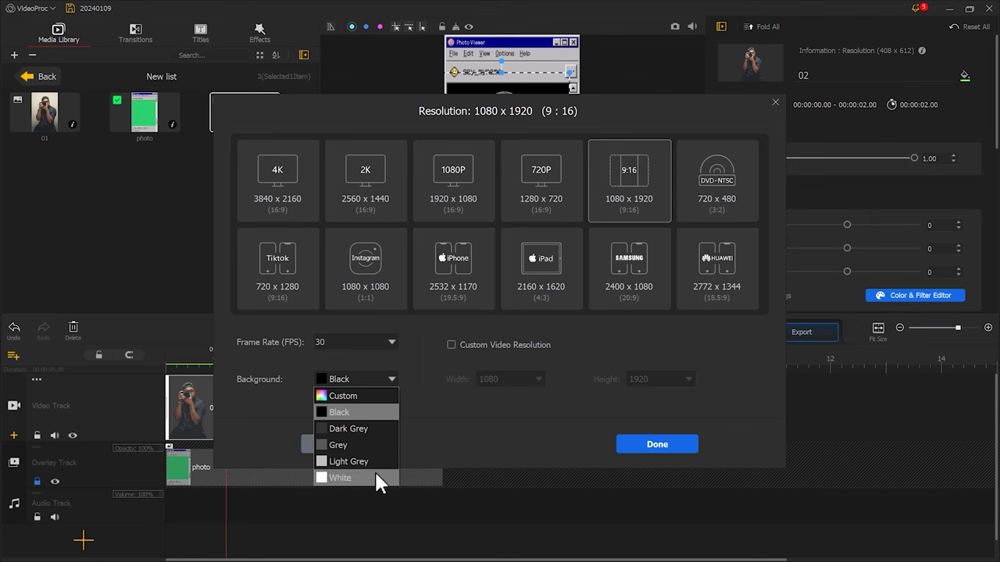
pyautogui.click(375, 474)
pyautogui.click(381, 382)
pyautogui.click(371, 393)
pyautogui.moveTo(504, 321); pyautogui.dragTo(547, 319)
pyautogui.click(539, 272)
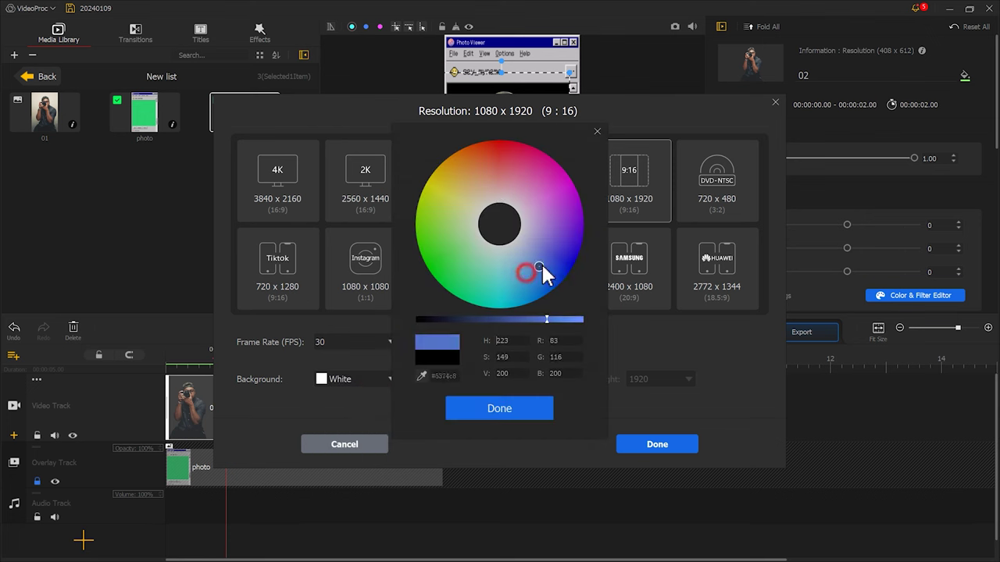
pyautogui.click(568, 215)
pyautogui.click(482, 178)
pyautogui.click(644, 429)
pyautogui.click(649, 444)
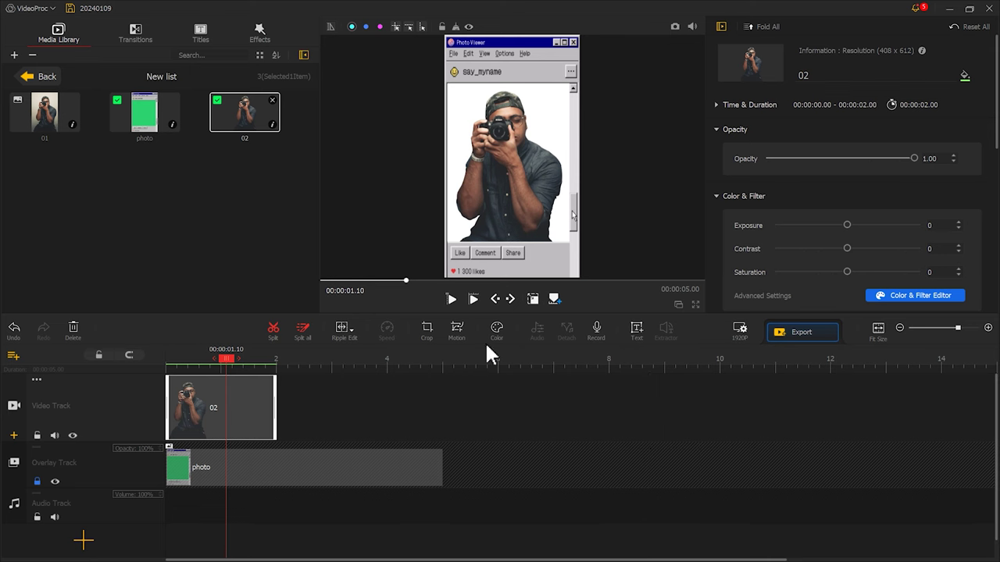
# - Add motion keyframes on clip 02 at 0 s and 1 s with Speed Down easing
pyautogui.click(462, 326)
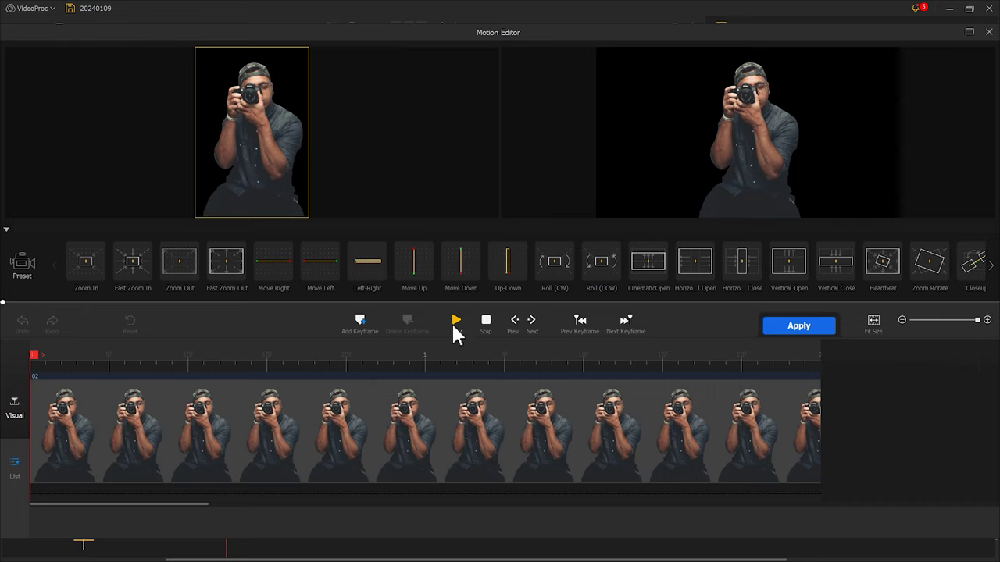
pyautogui.click(353, 324)
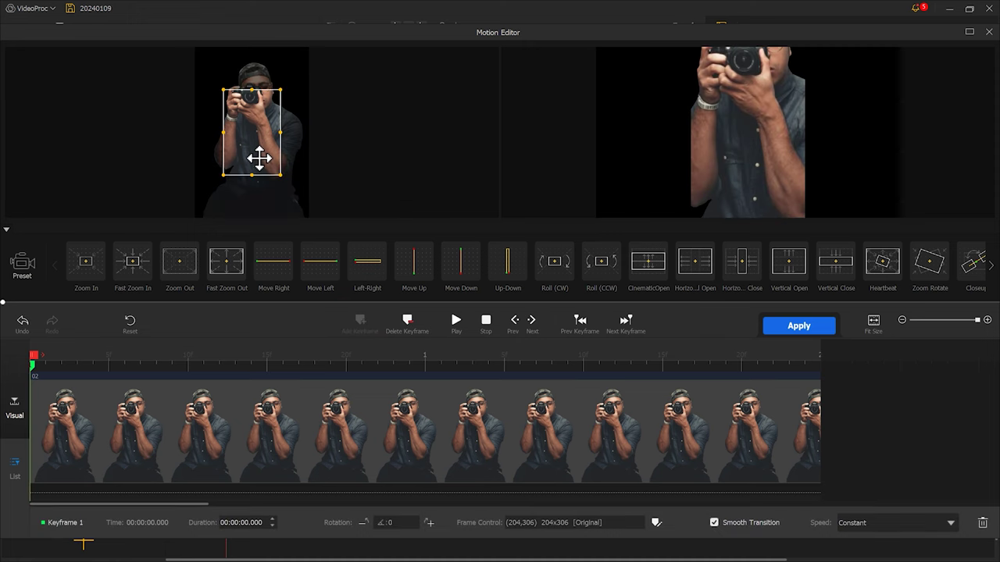
pyautogui.moveTo(257, 158); pyautogui.dragTo(301, 212)
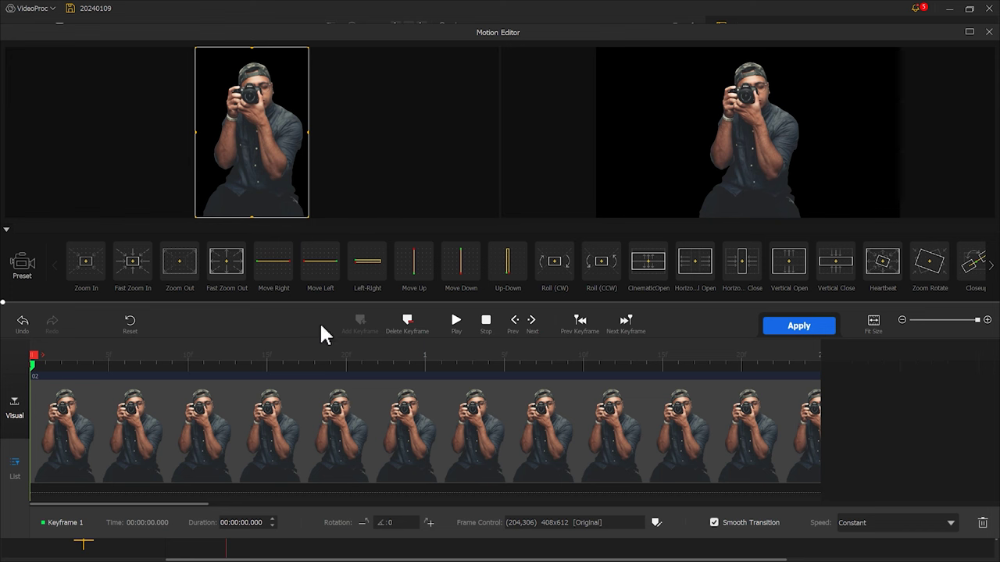
pyautogui.click(341, 361)
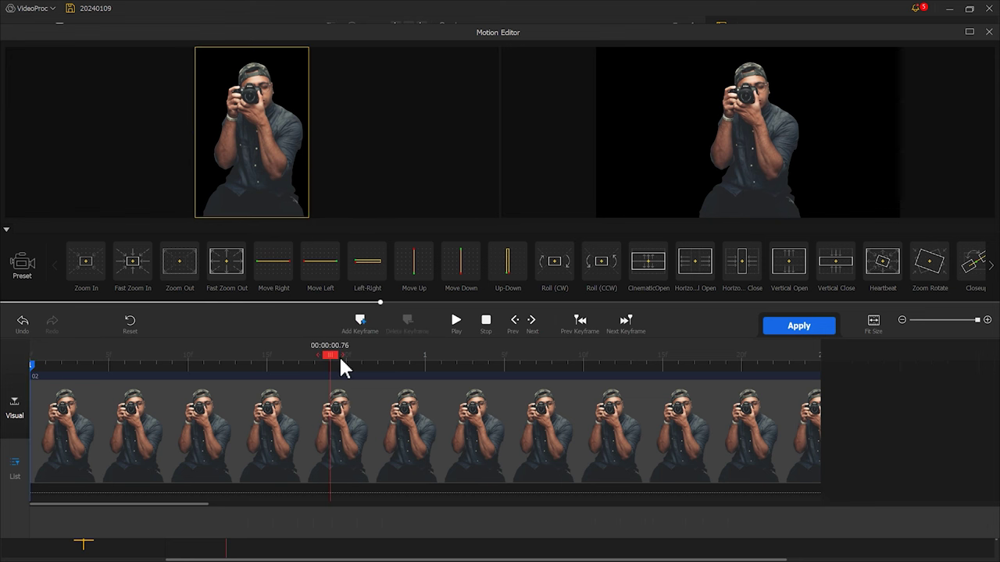
pyautogui.moveTo(344, 356); pyautogui.dragTo(426, 357)
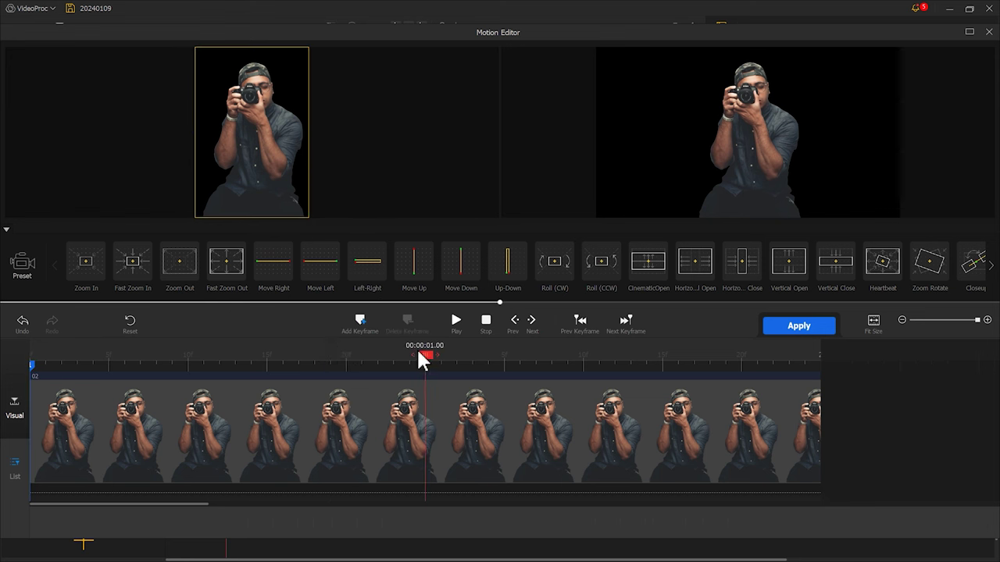
pyautogui.click(364, 324)
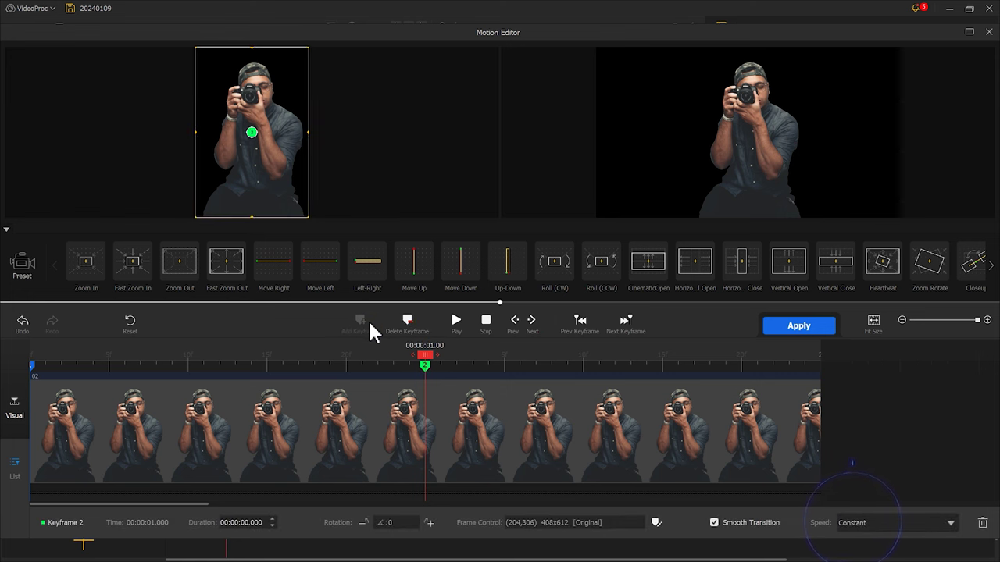
pyautogui.click(864, 525)
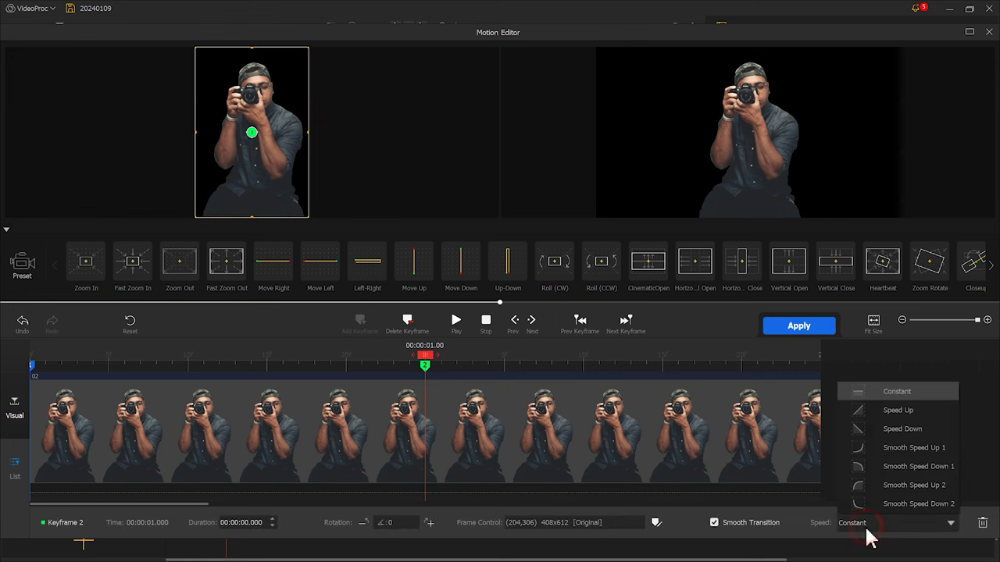
pyautogui.click(876, 432)
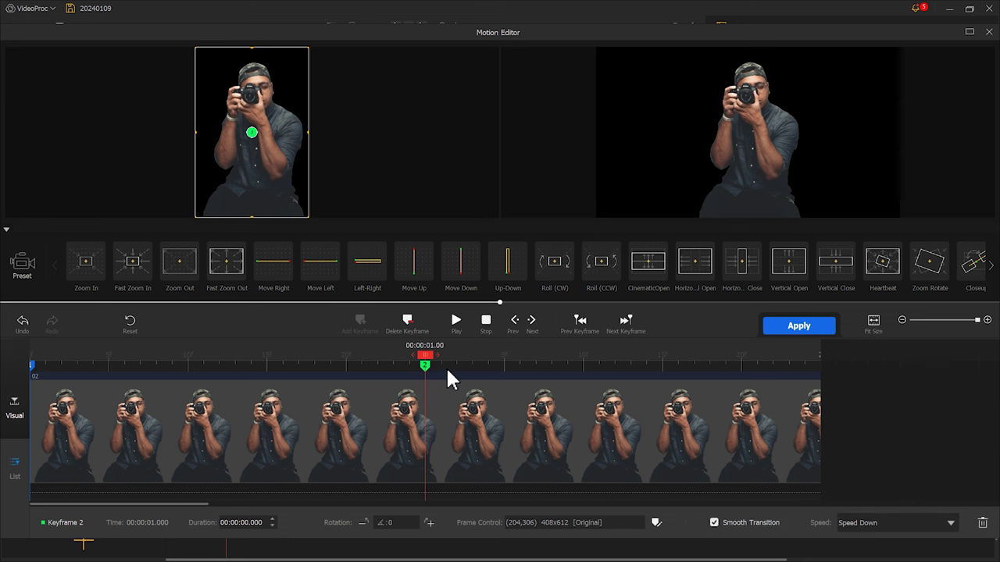
# - Shift the first keyframe so the man starts below frame at (204, 918), then apply
pyautogui.moveTo(424, 356); pyautogui.dragTo(21, 362)
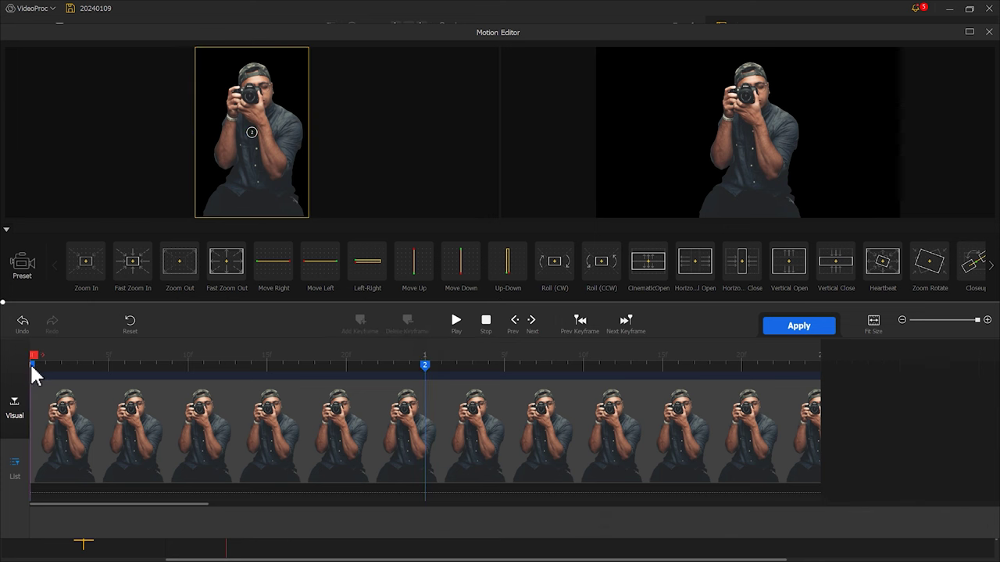
pyautogui.click(32, 366)
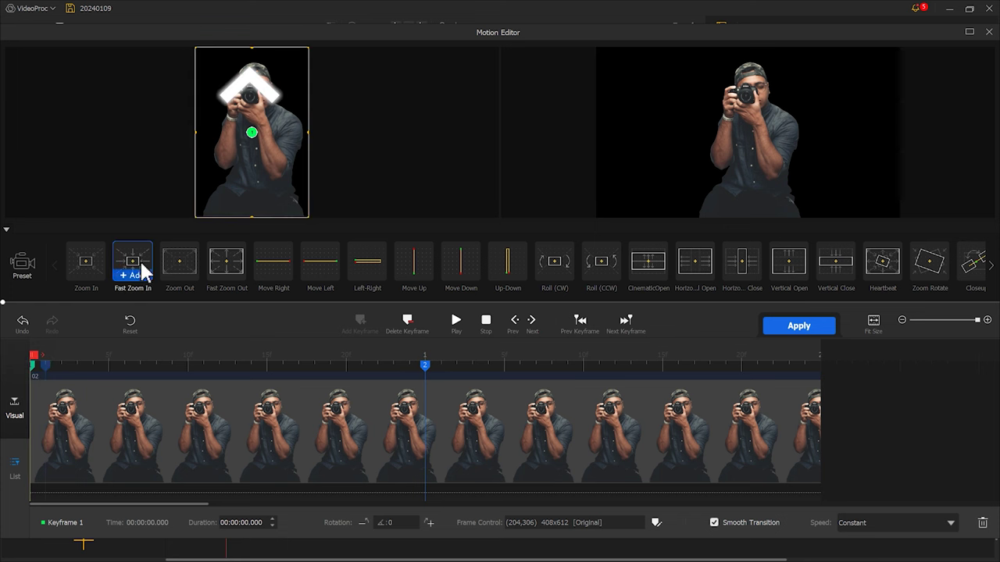
pyautogui.moveTo(249, 199); pyautogui.dragTo(244, 25)
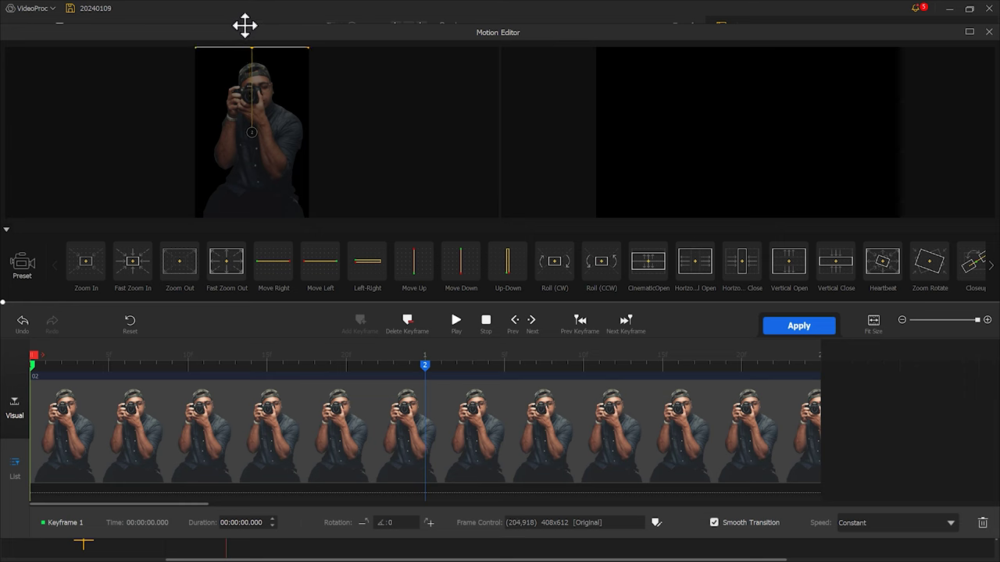
pyautogui.click(780, 328)
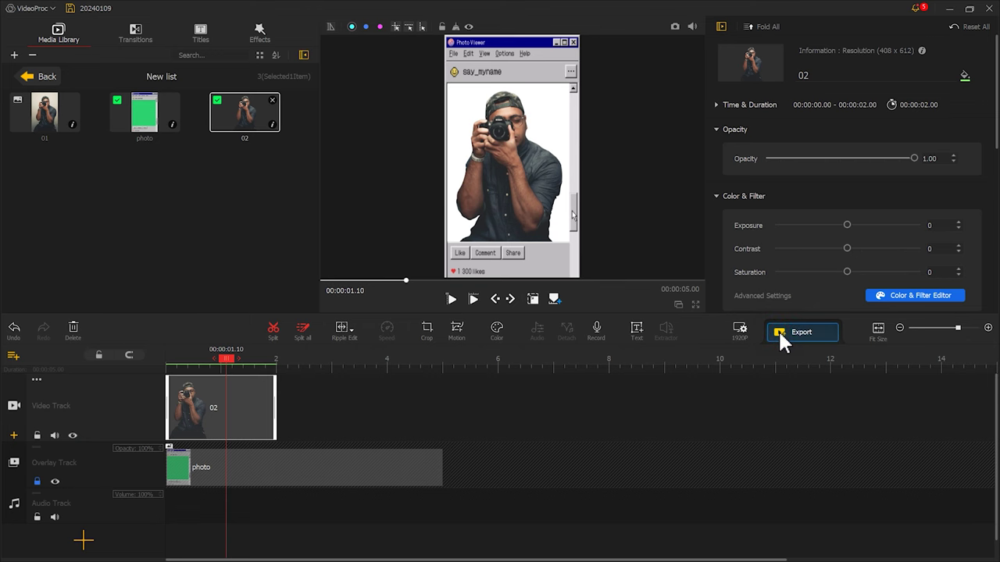
# - Preview the slide-in, then add photo 01 after clip 02 on the video track (2–7 s)
pyautogui.click(474, 298)
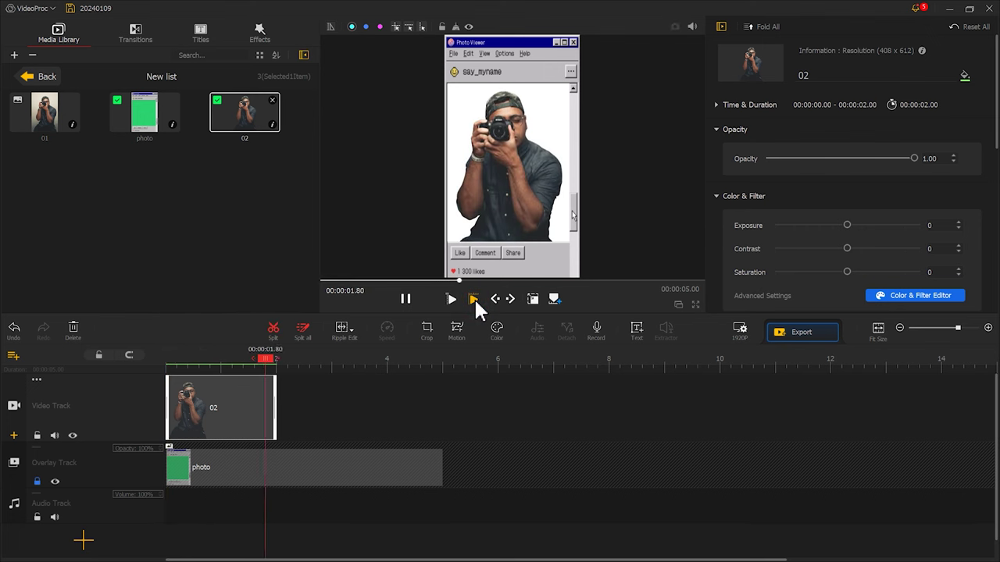
pyautogui.click(407, 299)
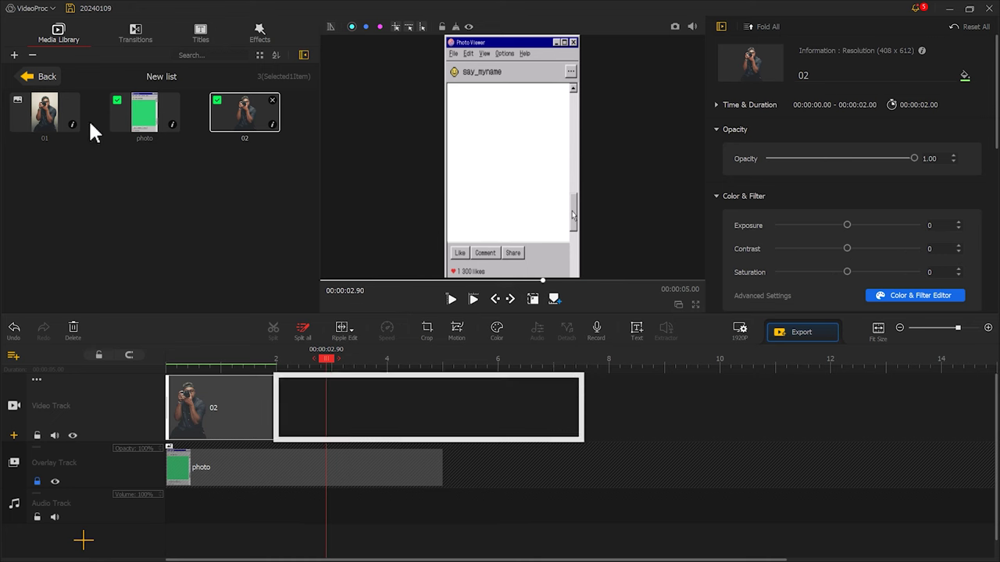
pyautogui.moveTo(68, 118); pyautogui.dragTo(285, 369)
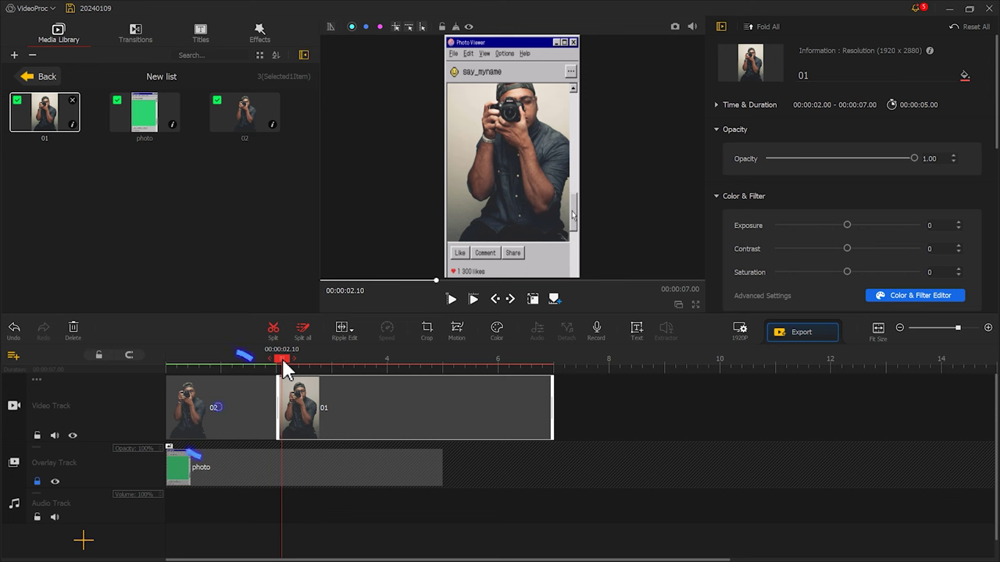
pyautogui.click(261, 403)
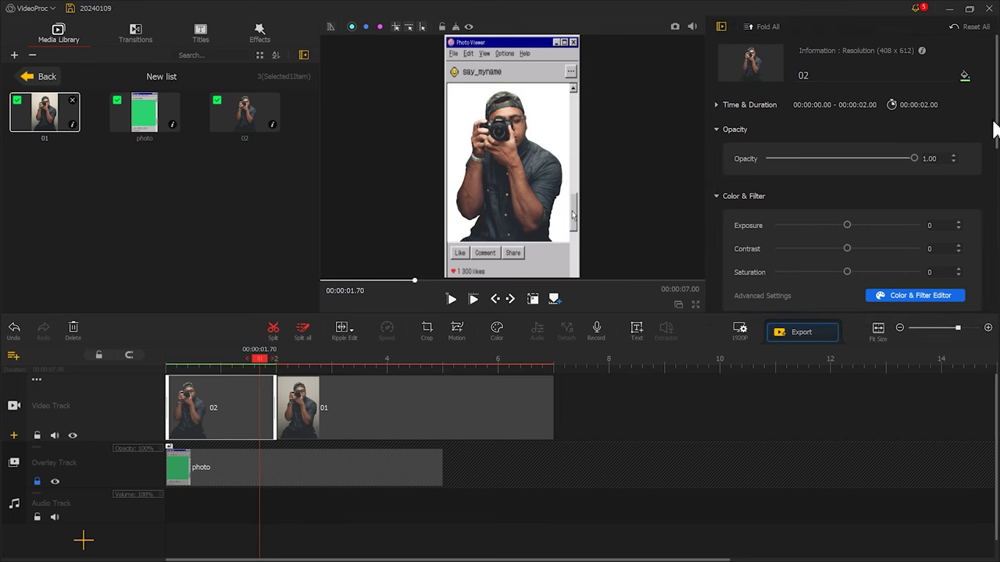
# - Position clip 01 at X 0.420, Y 0.422, then check the framing around 2 seconds
pyautogui.moveTo(995, 133); pyautogui.dragTo(995, 217)
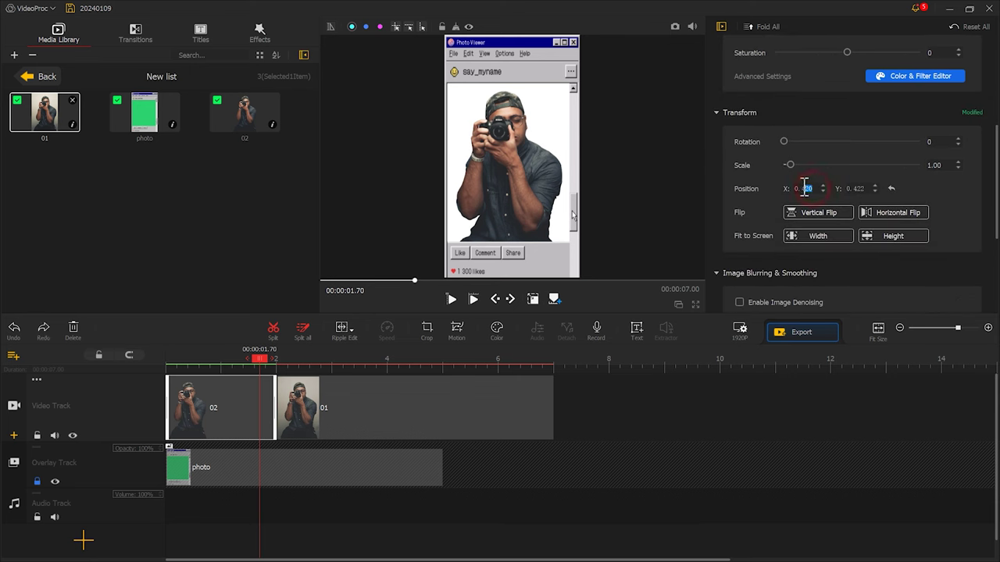
pyautogui.click(322, 392)
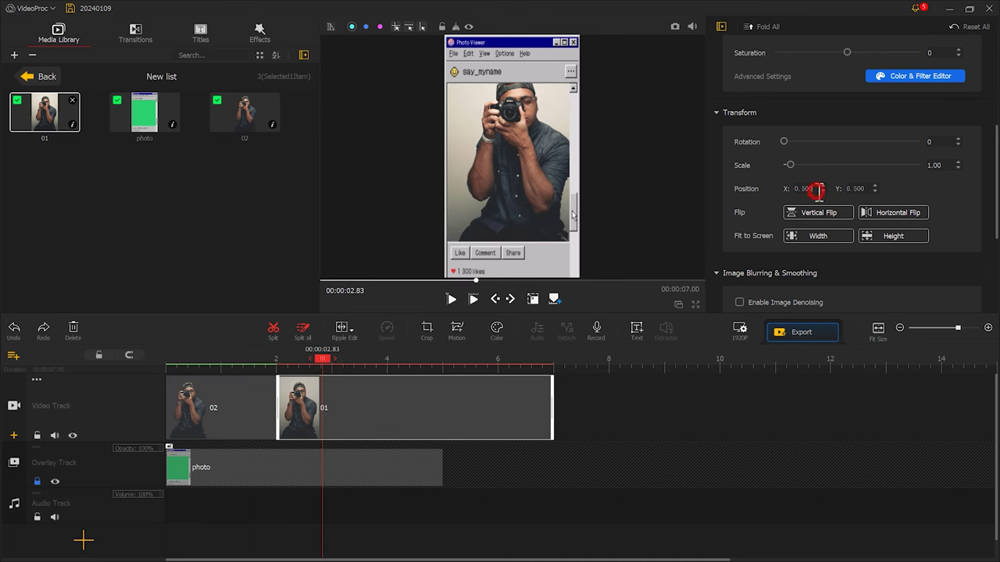
pyautogui.write('0.42')
pyautogui.press('Return')
pyautogui.click(240, 392)
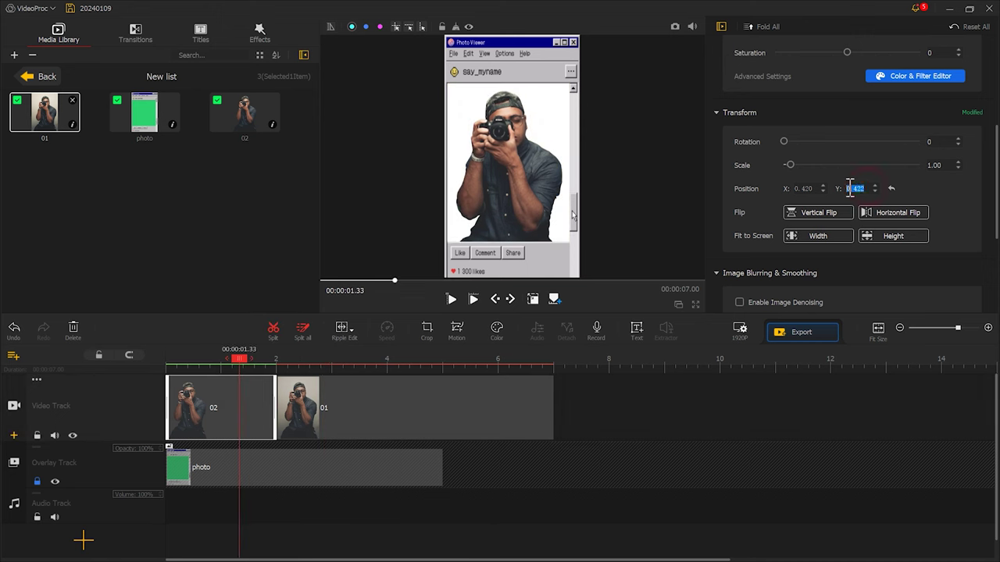
pyautogui.click(461, 376)
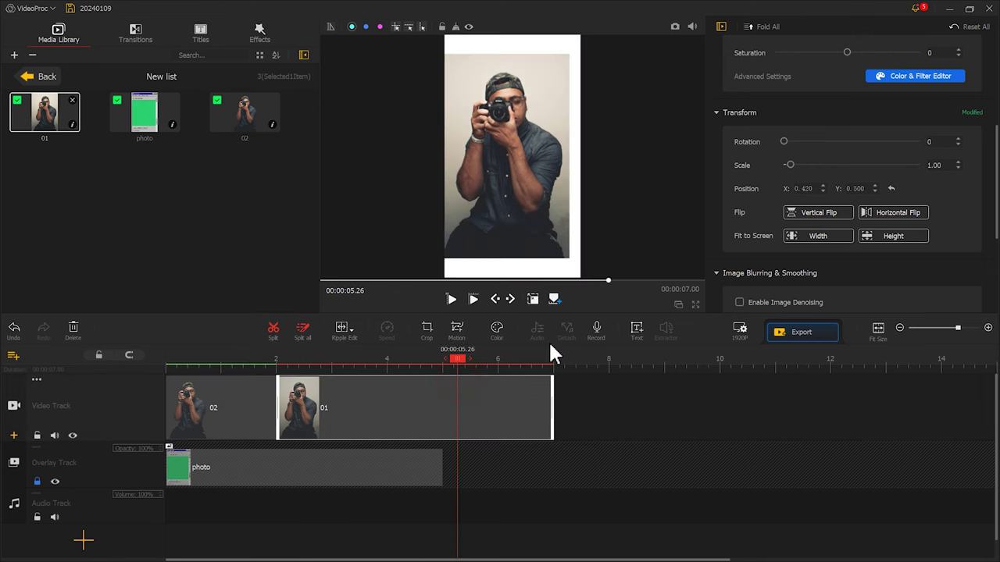
pyautogui.doubleClick(856, 188)
pyautogui.write('0.422')
pyautogui.press('Return')
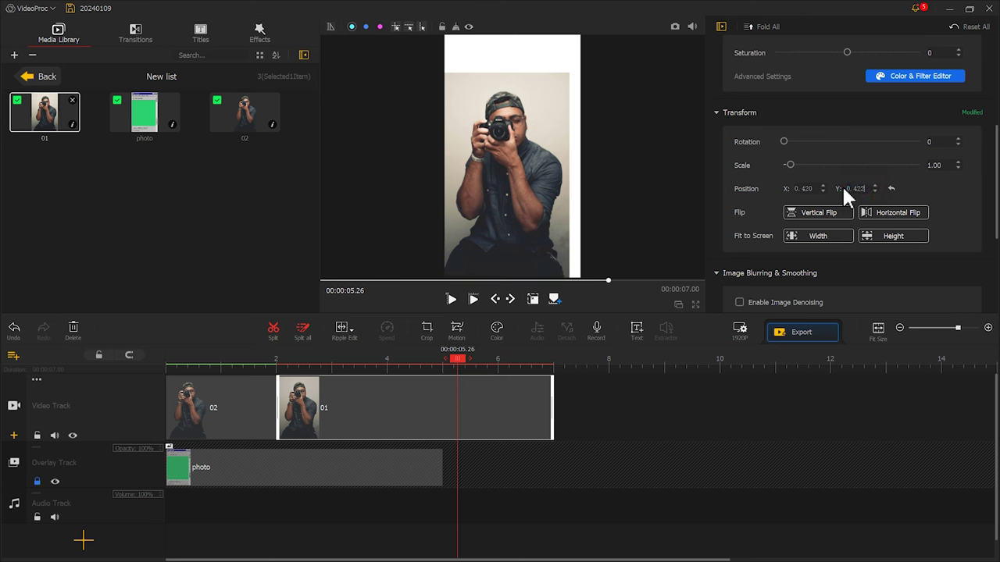
pyautogui.click(263, 358)
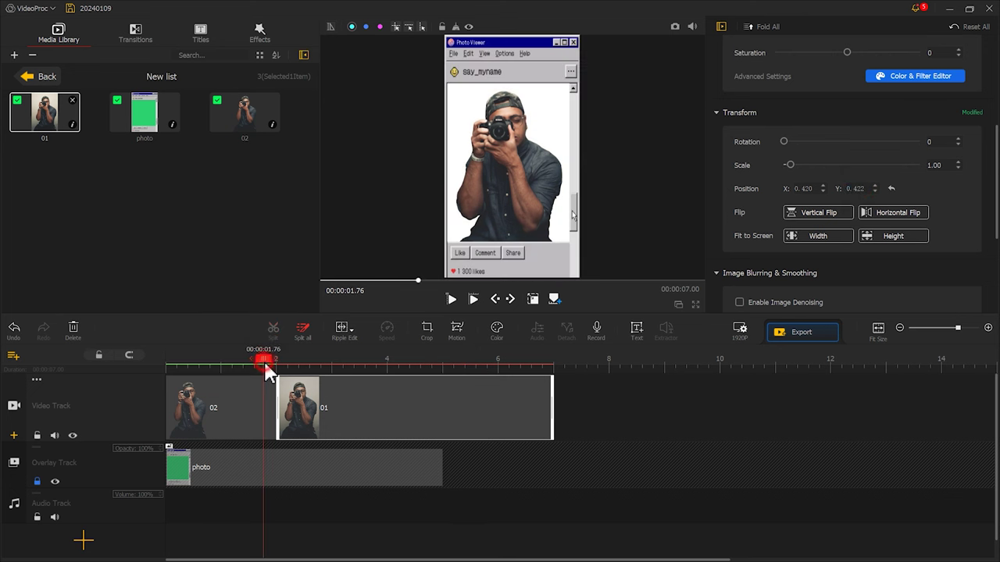
pyautogui.moveTo(282, 362); pyautogui.dragTo(288, 363)
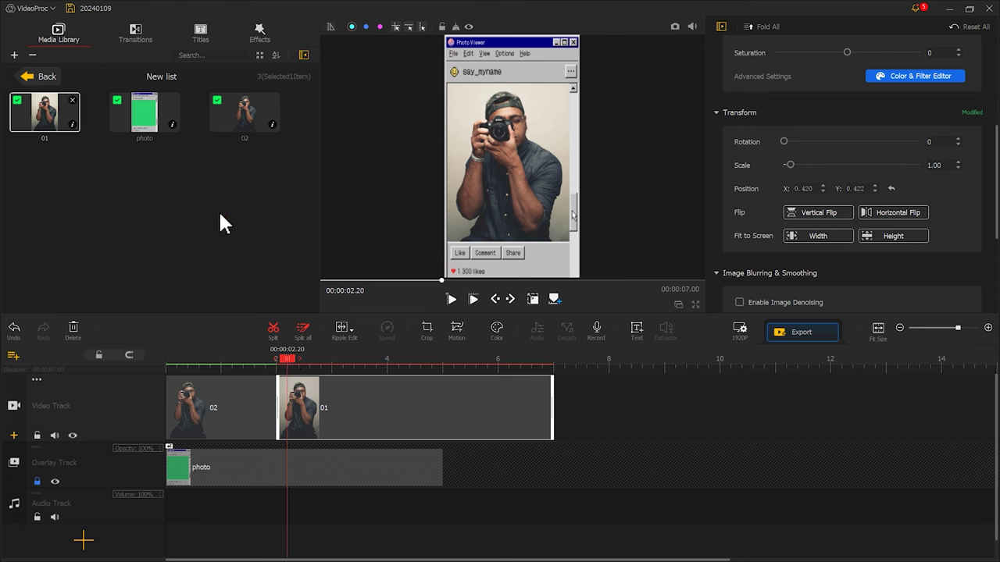
# - Place a Wipe Right transition between clips 02 and 01 and trim it to 0.79 s
pyautogui.click(135, 35)
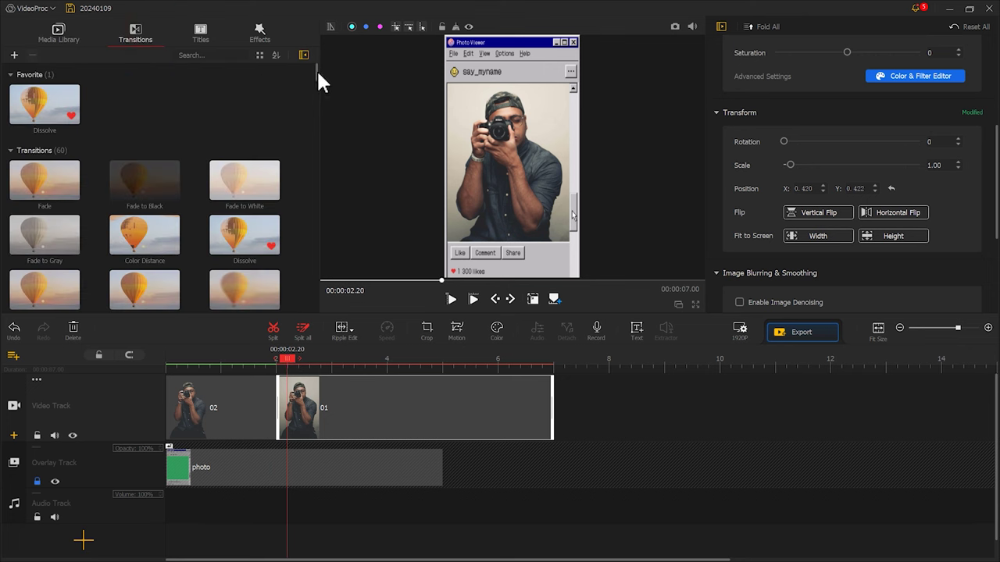
pyautogui.moveTo(318, 75); pyautogui.dragTo(260, 371)
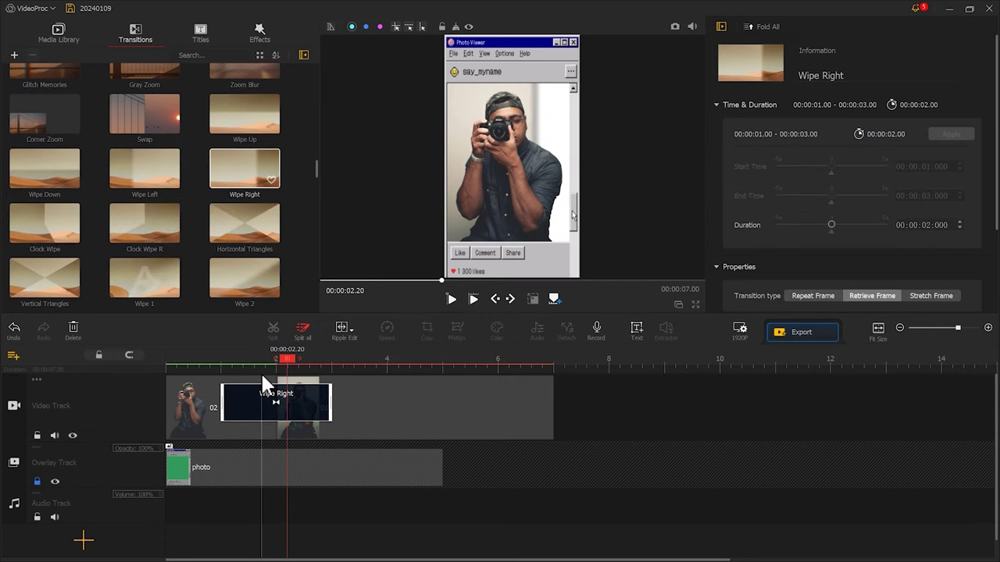
pyautogui.moveTo(222, 400); pyautogui.dragTo(257, 402)
# - Preview the wipe by playing from 1.43 s, then stop playback
pyautogui.click(245, 361)
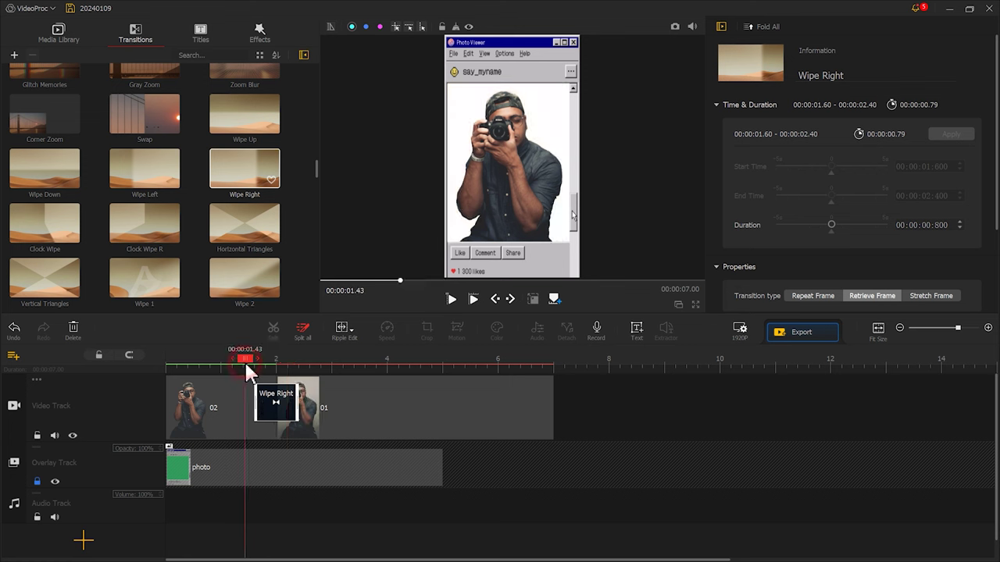
pyautogui.click(450, 300)
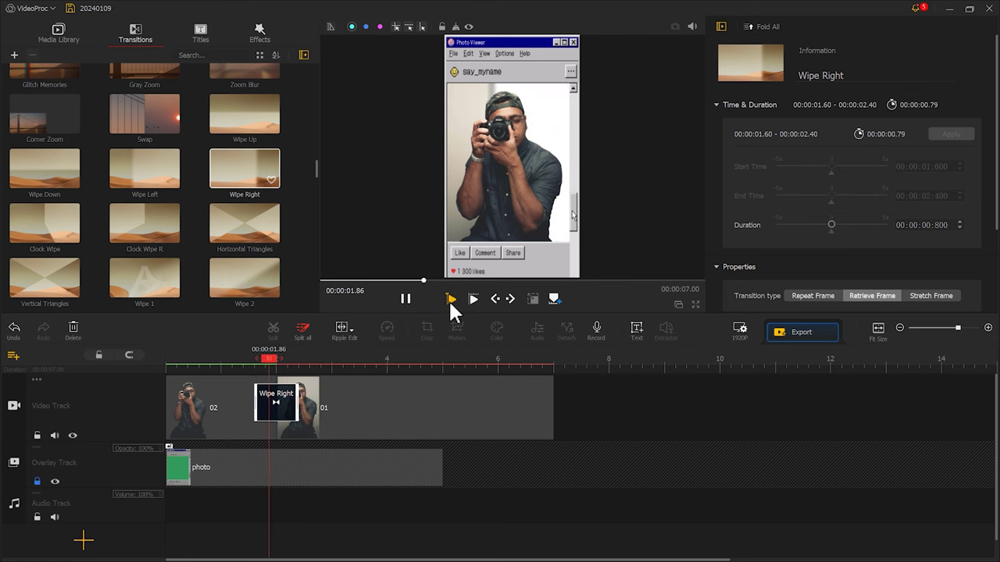
pyautogui.click(406, 298)
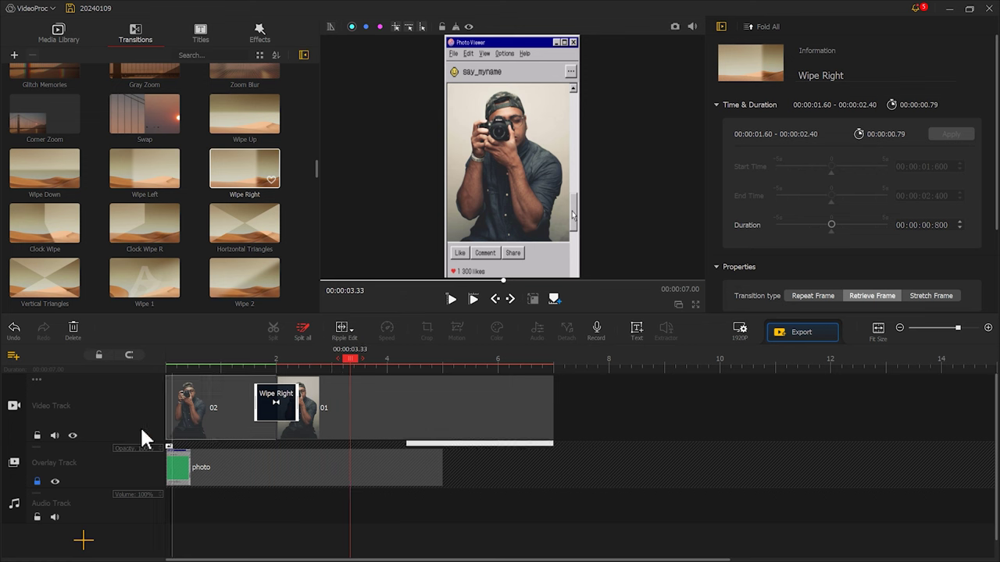
# - Unlock the overlay track, extend the photo to the 7 s end, and split clip 01 at 4.00 s
pyautogui.click(36, 481)
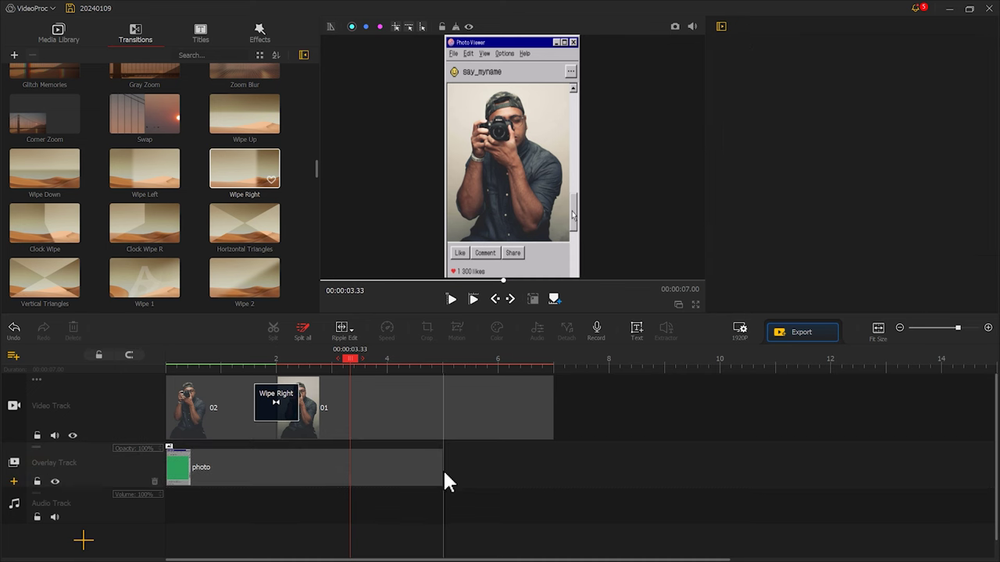
pyautogui.moveTo(443, 467); pyautogui.dragTo(552, 467)
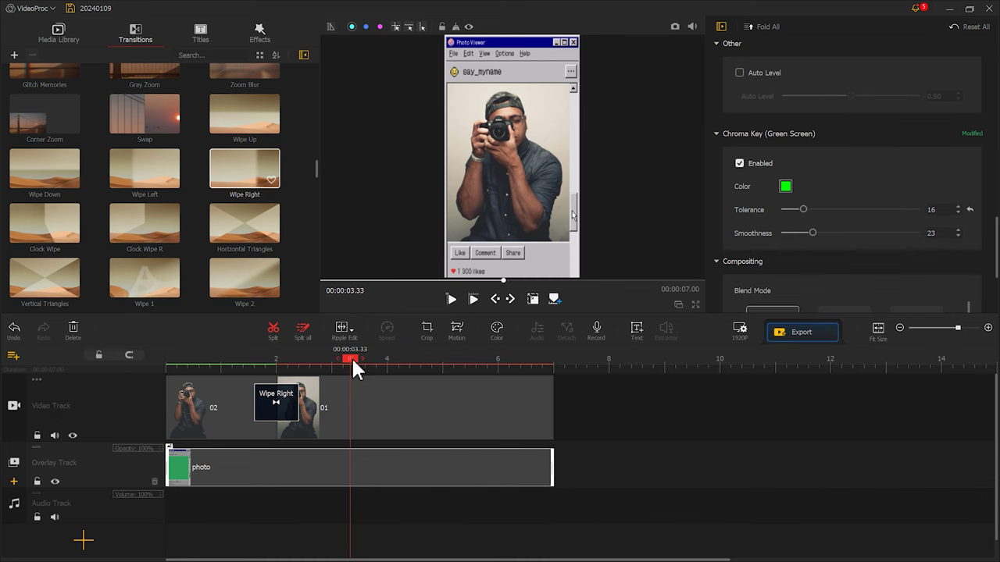
pyautogui.moveTo(352, 358); pyautogui.dragTo(388, 356)
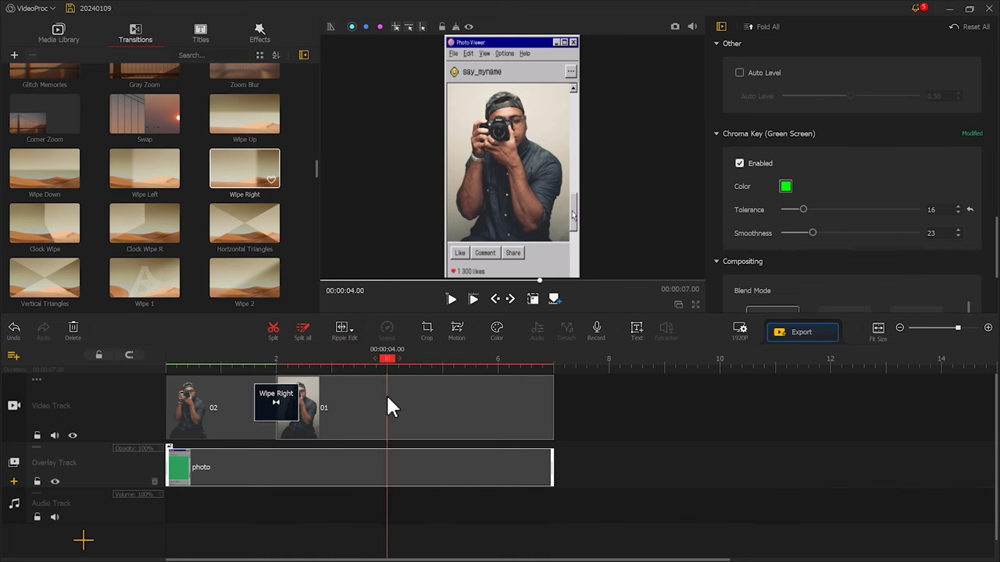
pyautogui.click(386, 394)
pyautogui.click(273, 331)
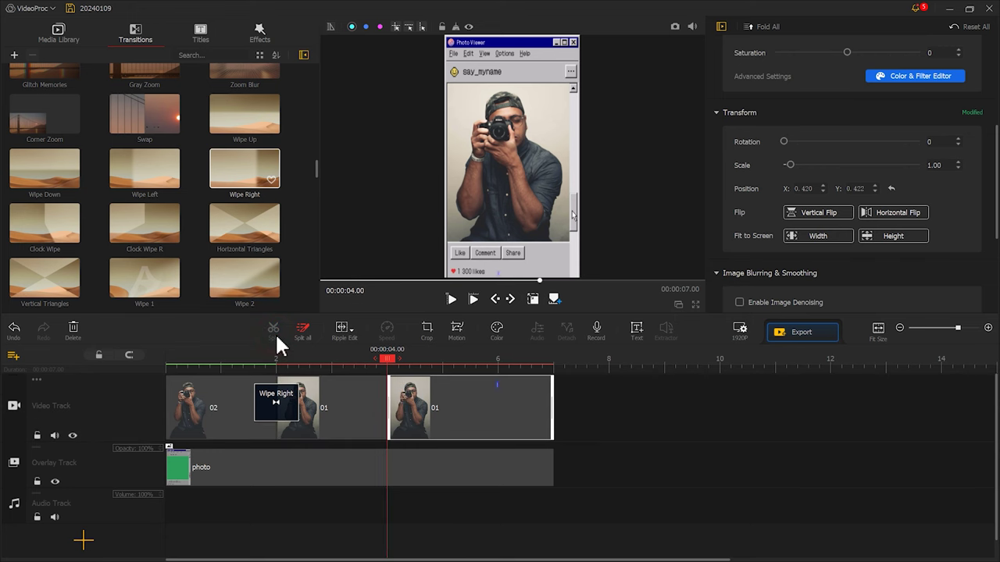
pyautogui.click(498, 329)
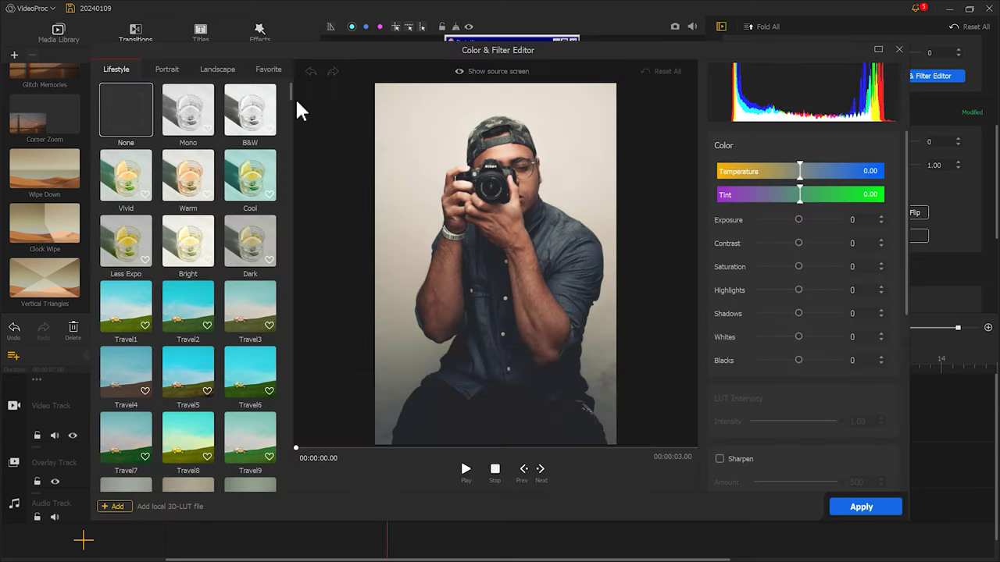
# - Try the Cinematic LUTs on the second clip 01 piece and apply a Cinematic4 grade at 0.71 intensity
pyautogui.moveTo(291, 92); pyautogui.dragTo(290, 311)
pyautogui.click(134, 347)
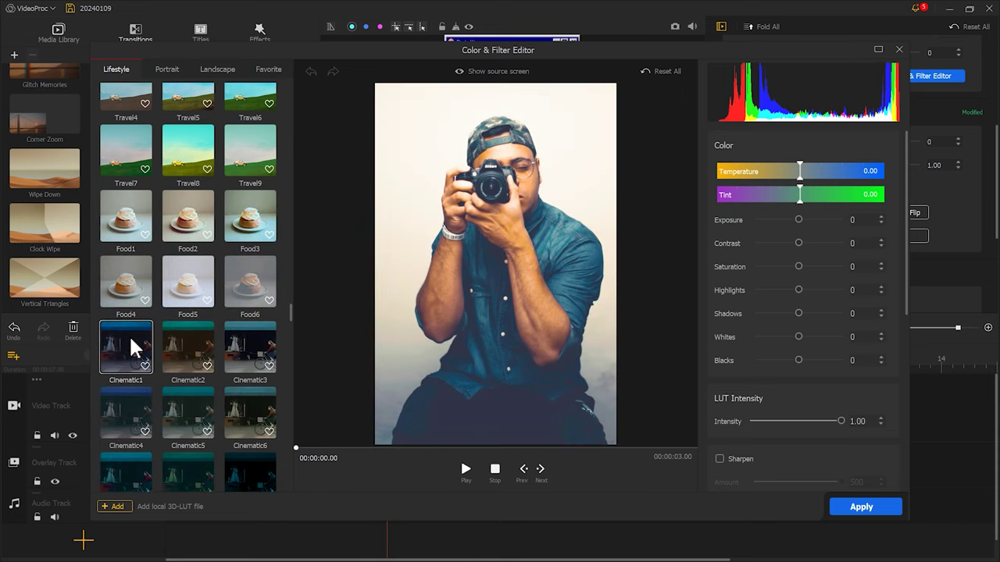
pyautogui.click(185, 346)
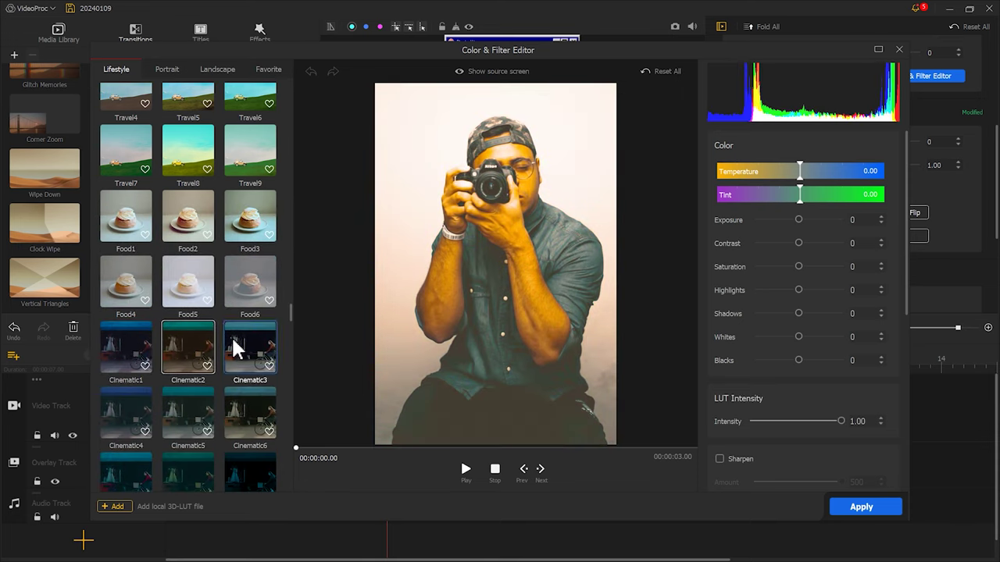
pyautogui.click(248, 344)
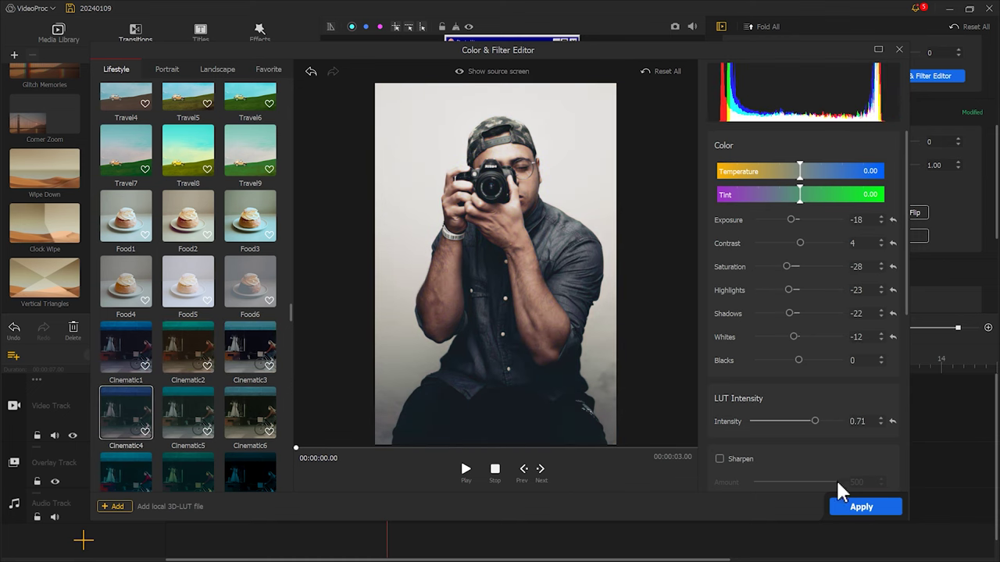
pyautogui.click(843, 503)
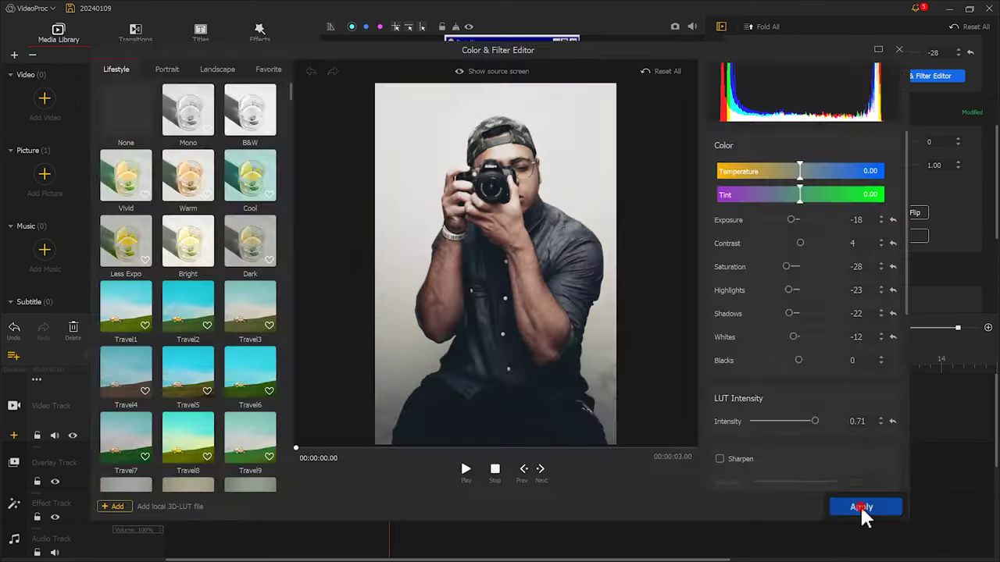
# - Confirm the grade, then add the Rag glitch effect from 4.03 s to 7.00 s and play it back
pyautogui.click(860, 505)
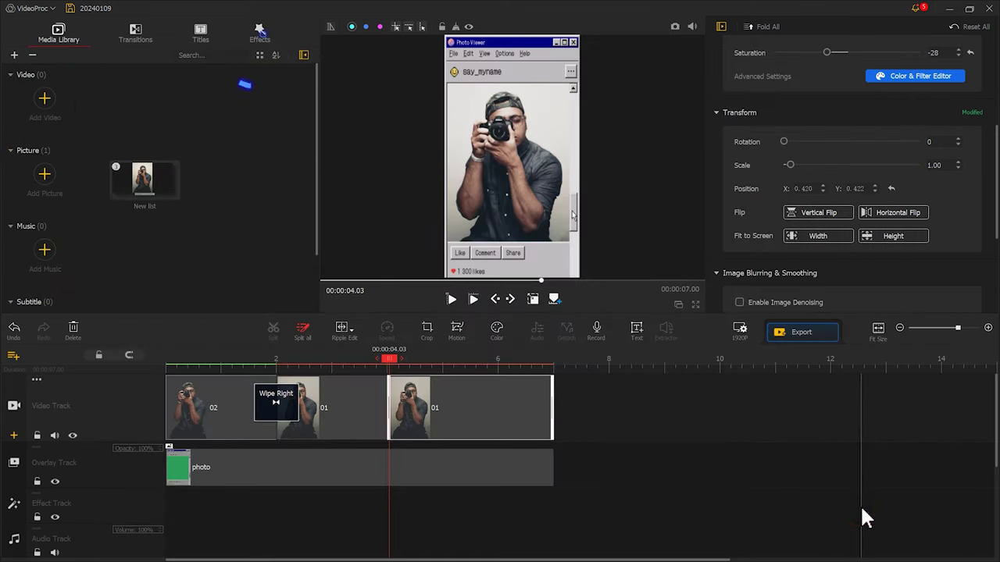
pyautogui.click(261, 35)
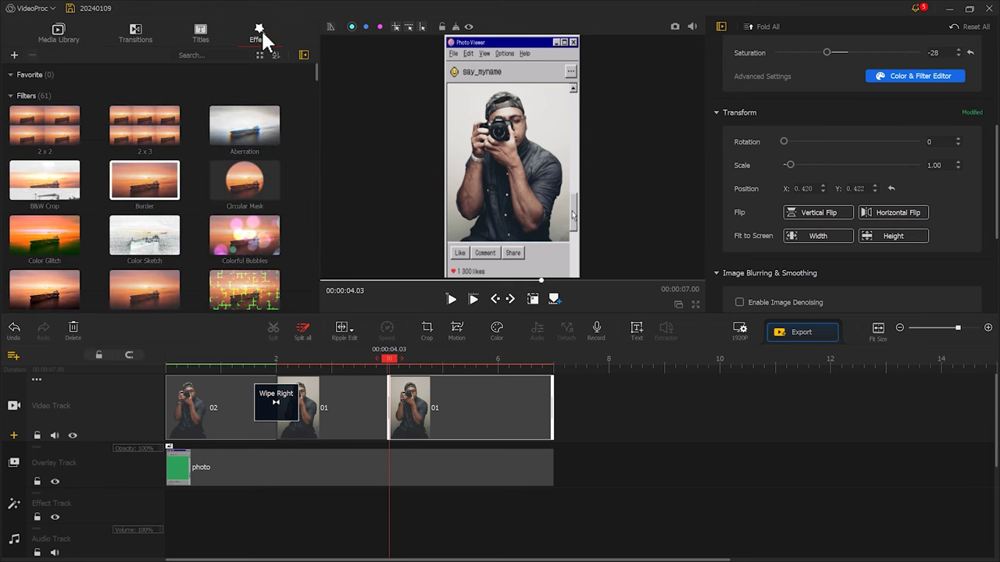
pyautogui.moveTo(316, 72); pyautogui.dragTo(315, 154)
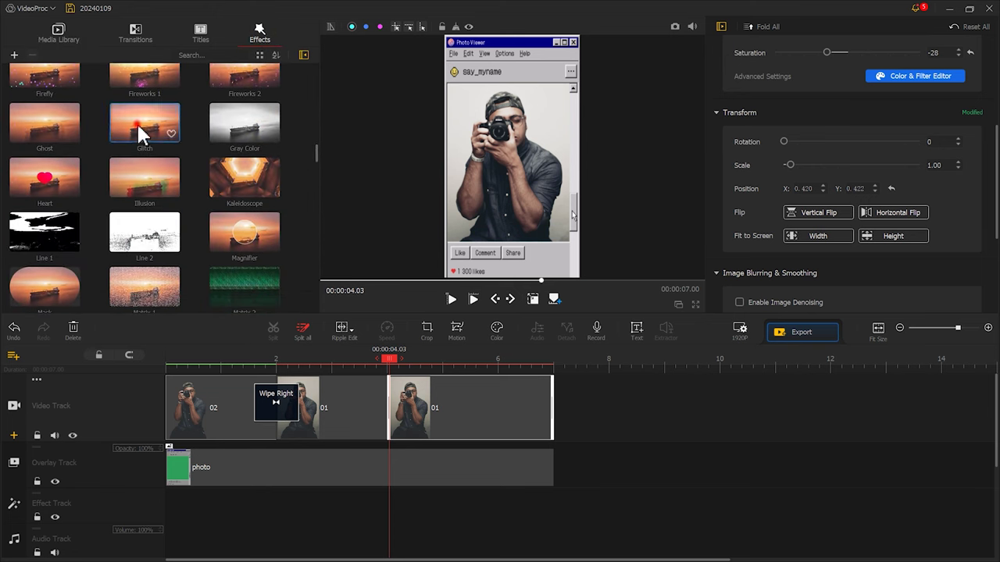
pyautogui.moveTo(139, 129); pyautogui.dragTo(398, 513)
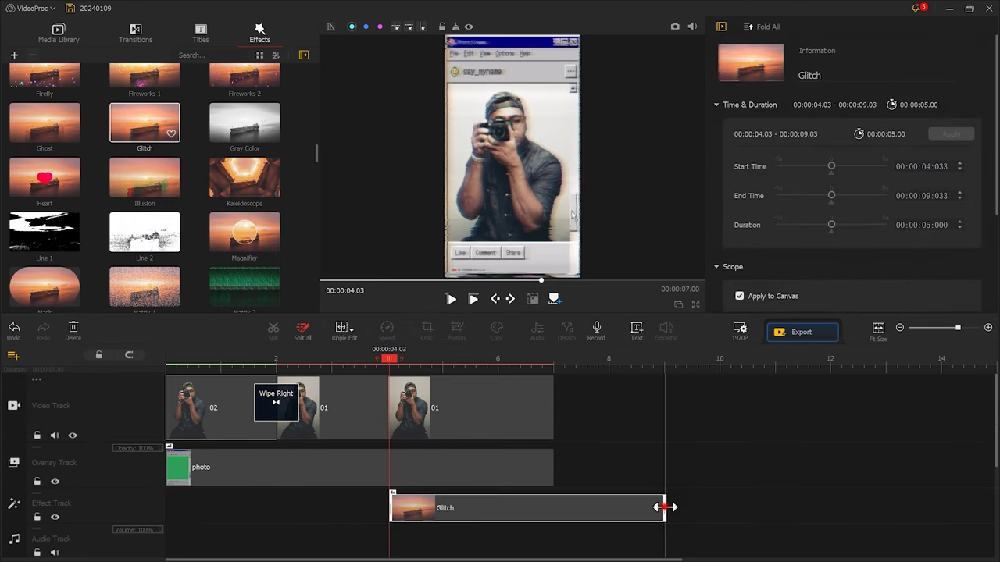
pyautogui.moveTo(664, 508); pyautogui.dragTo(556, 505)
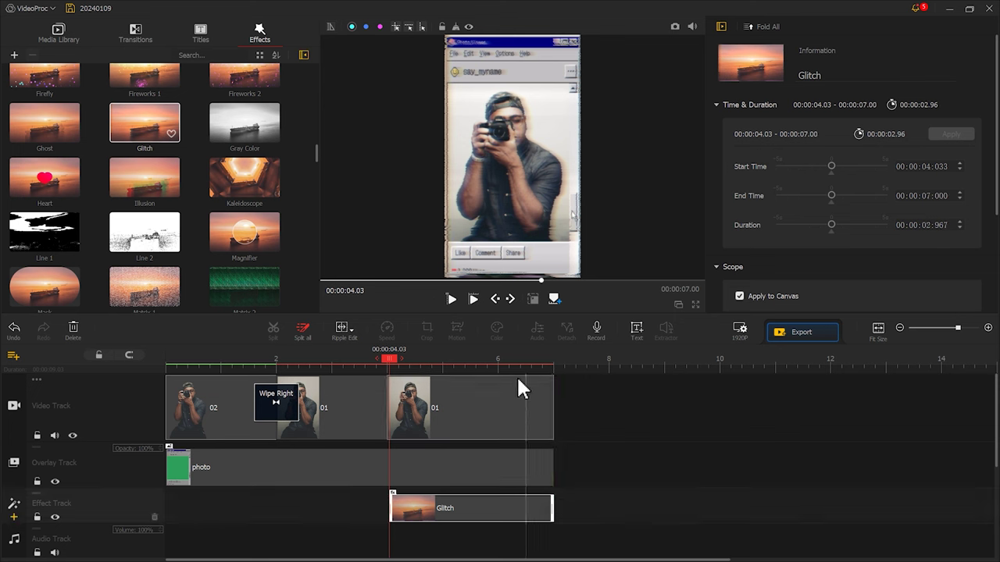
pyautogui.click(474, 300)
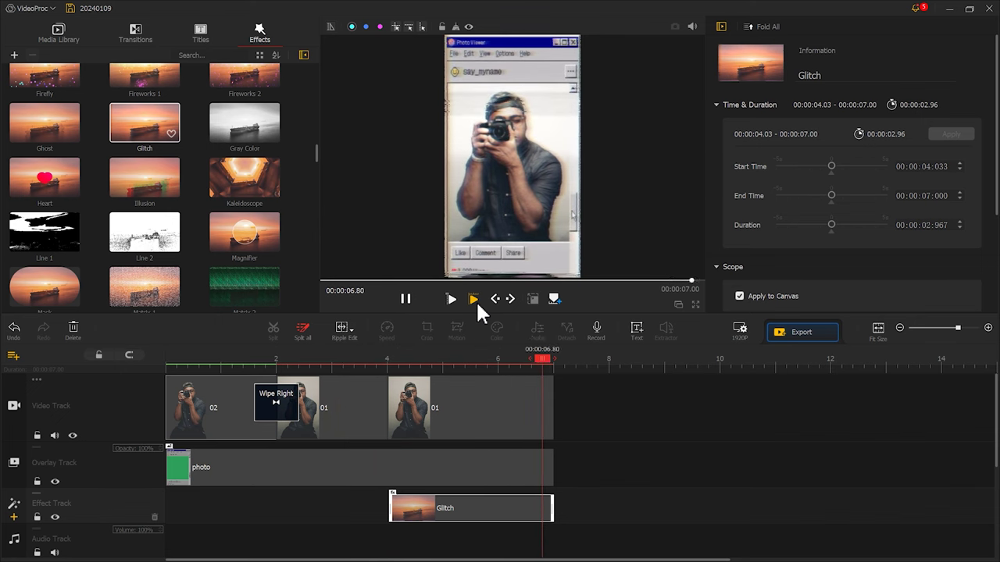
# - Add a '1990' text title spanning 4 to 7 seconds
pyautogui.click(636, 329)
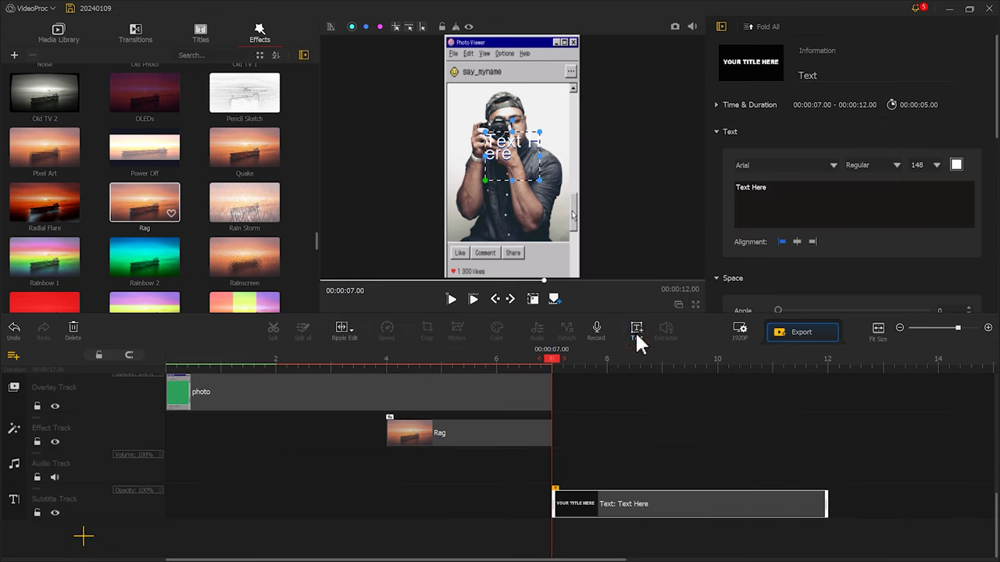
pyautogui.moveTo(594, 504); pyautogui.dragTo(431, 495)
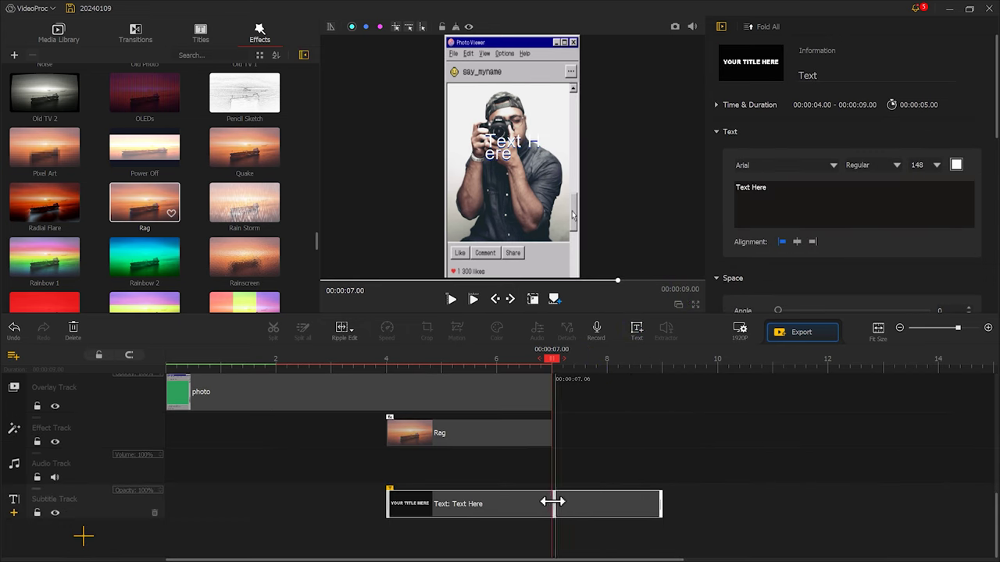
pyautogui.moveTo(553, 501); pyautogui.dragTo(553, 502)
pyautogui.moveTo(781, 195); pyautogui.dragTo(730, 191)
pyautogui.write('1990')
pyautogui.scroll(-8, 728, 185)
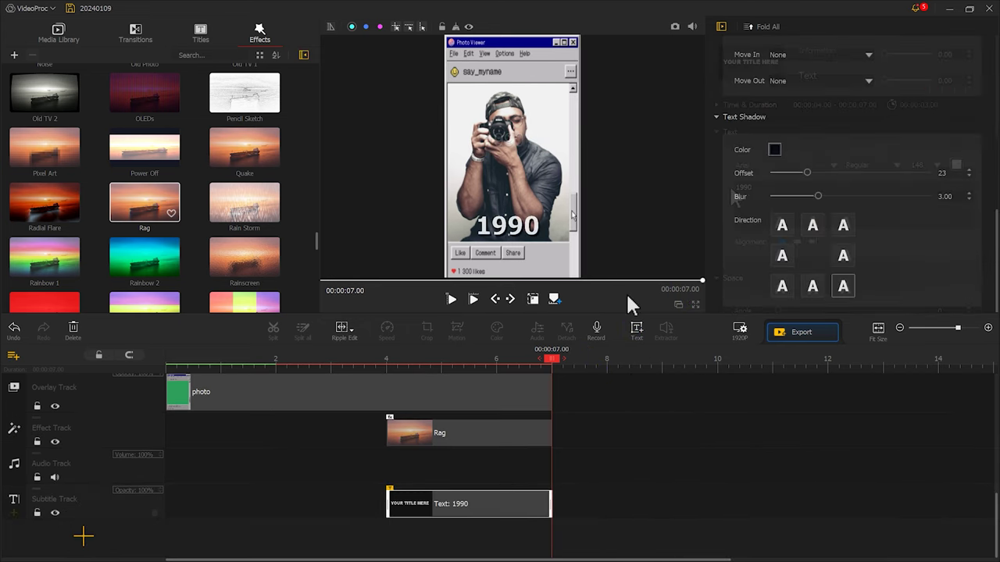